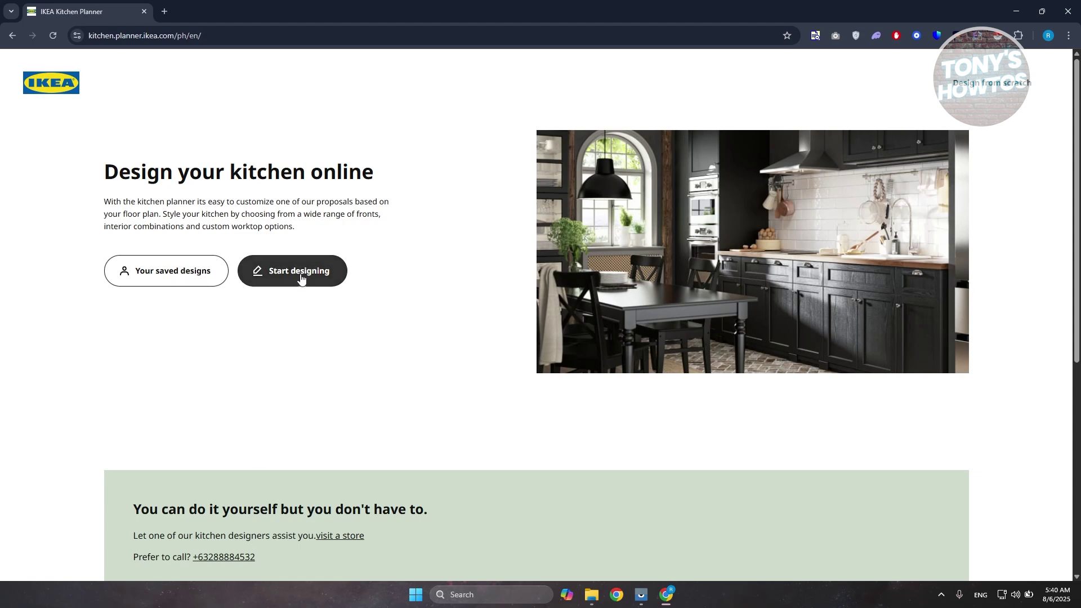
Start a new kitchen design and choose the plain square room shape for an enclosed kitchen space
scroll(326, 307, down, 6)
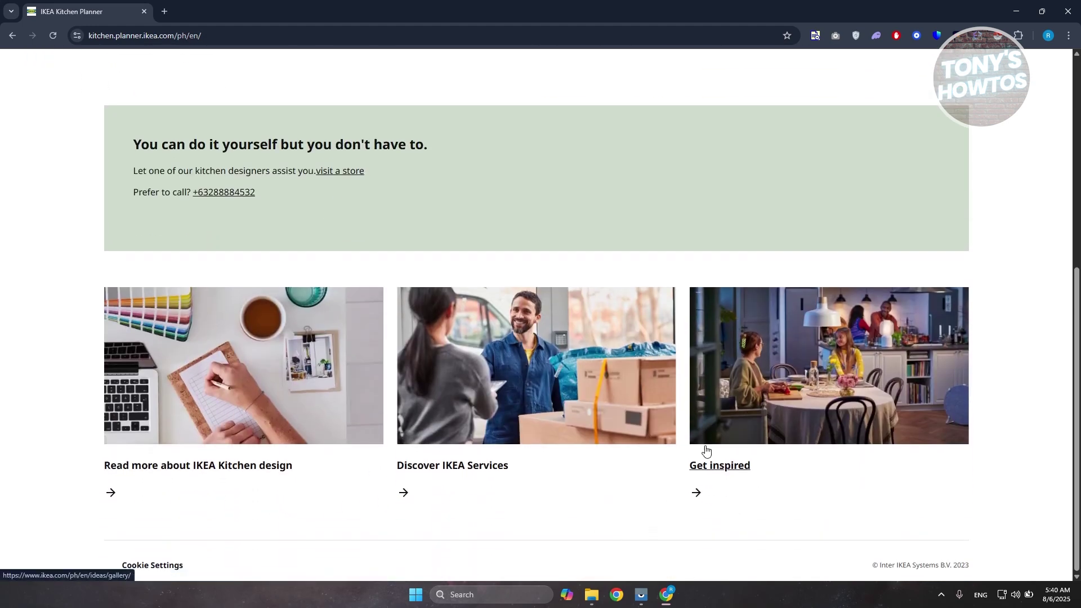
scroll(263, 316, up, 3)
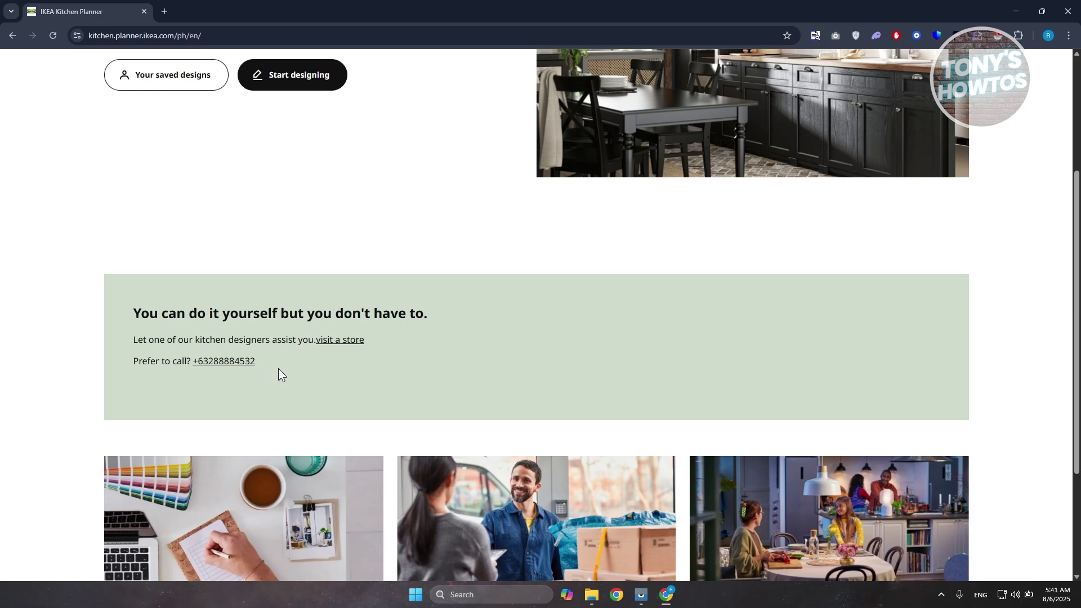
scroll(310, 394, up, 3)
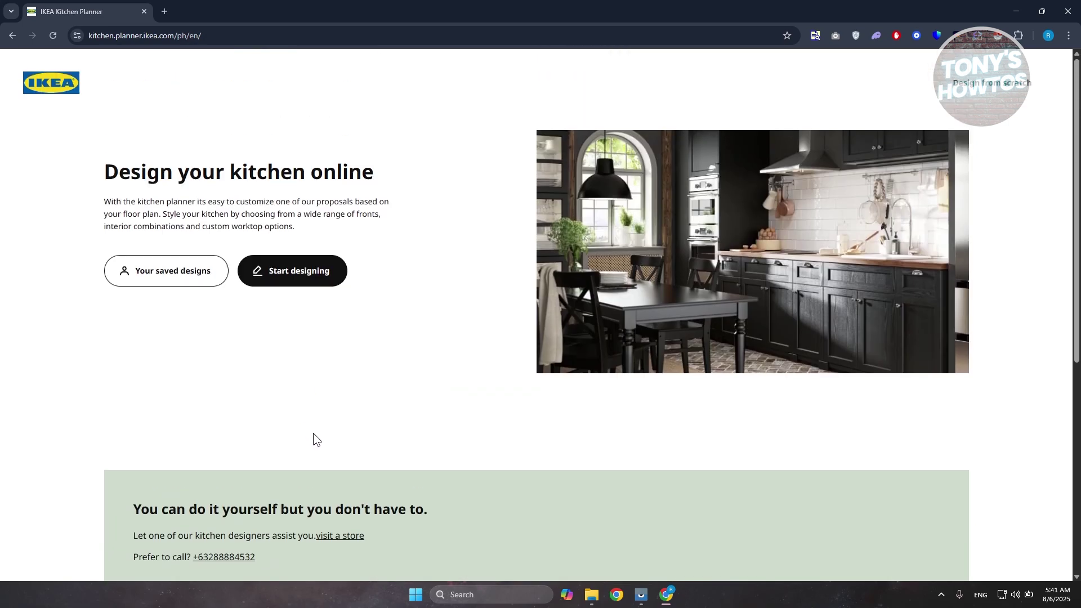
click(292, 278)
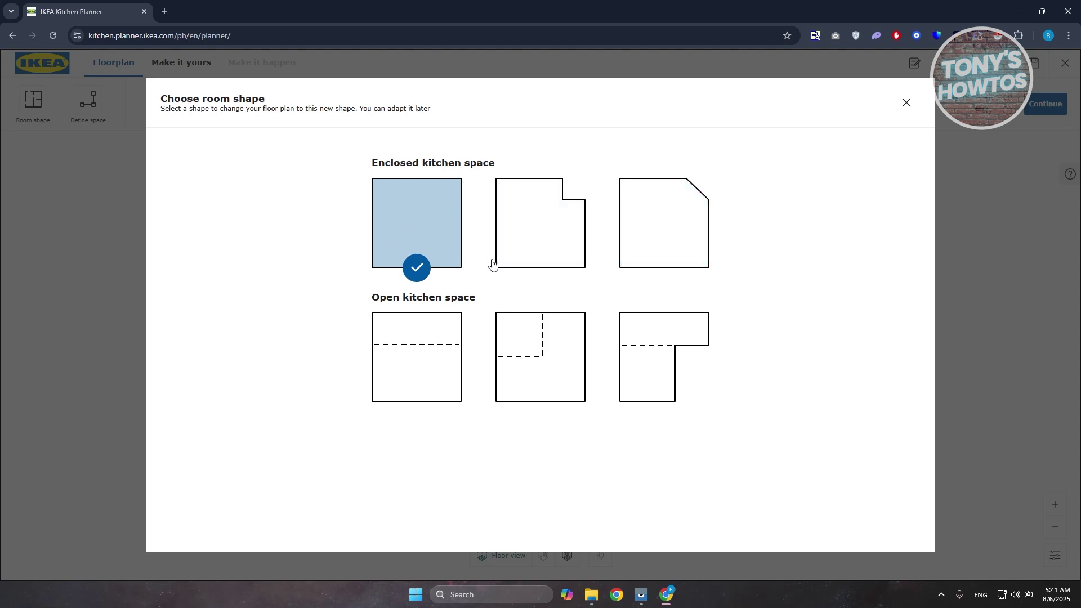
click(405, 228)
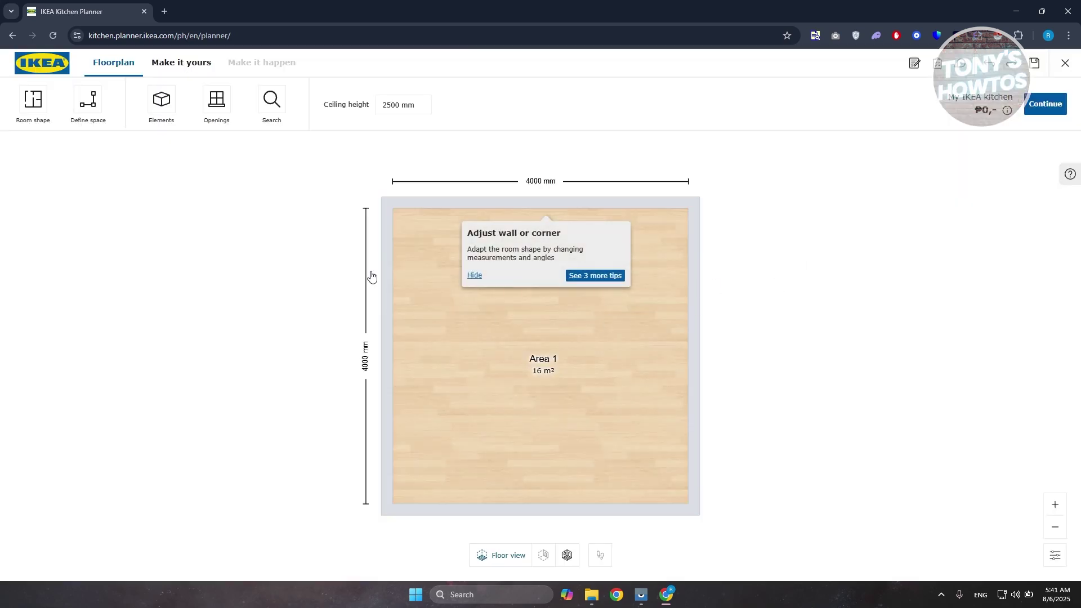
Go through the floor plan tips on ceiling height and existing elements, and hide the last one
click(595, 276)
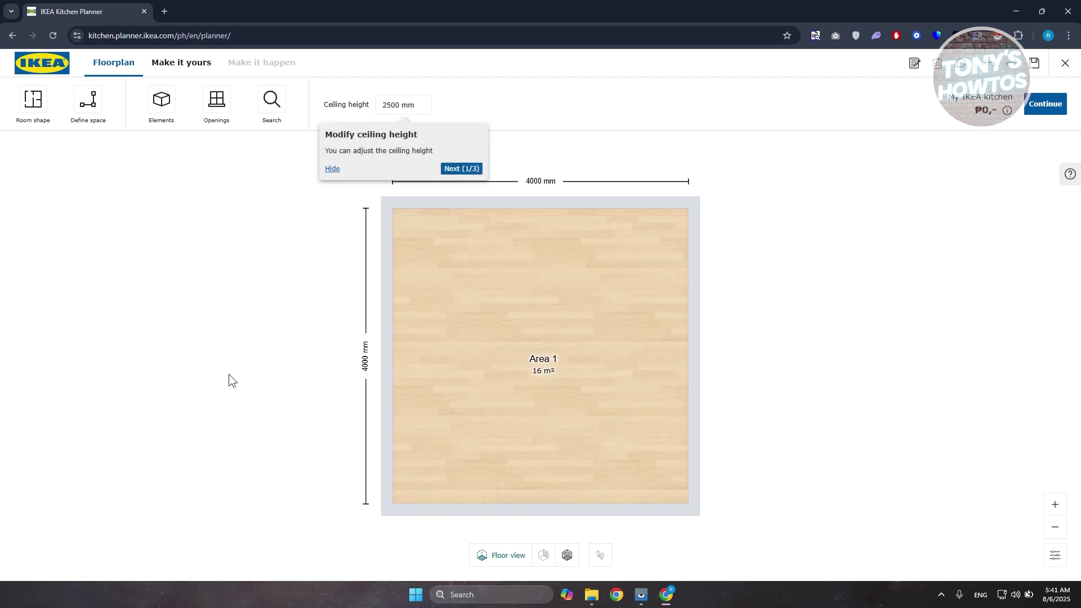
click(461, 168)
click(216, 183)
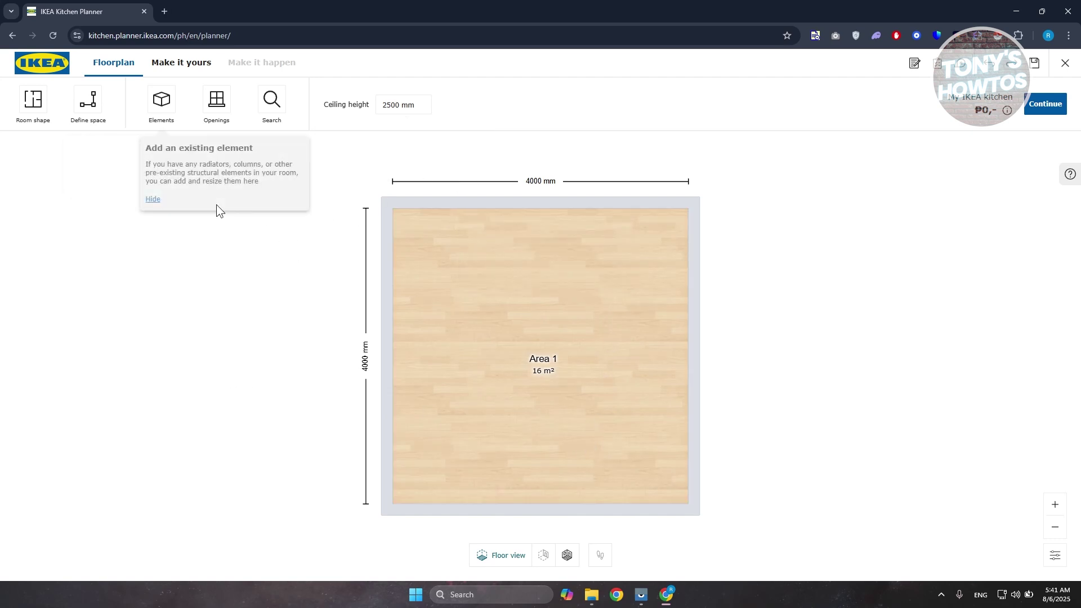
click(149, 202)
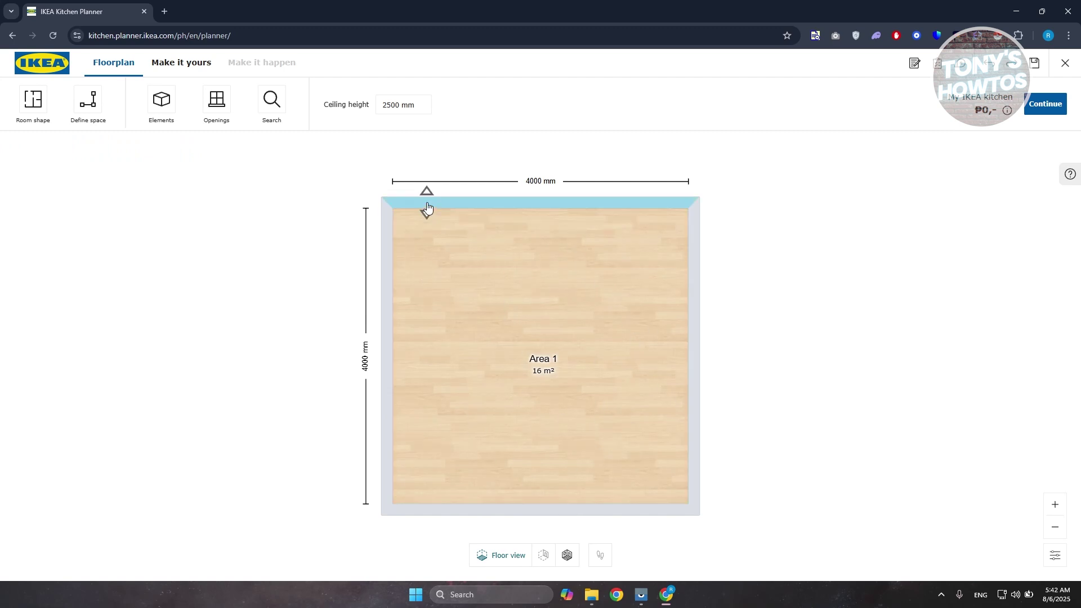
Move the upper wall of the square room outward to make the room about 4282 mm deep
mouse_move(565, 204)
mouse_down()
mouse_move(551, 291)
mouse_move(532, 257)
mouse_move(563, 163)
mouse_move(565, 275)
mouse_move(569, 125)
mouse_move(597, 369)
mouse_move(610, 245)
mouse_move(602, 173)
mouse_move(572, 188)
mouse_move(576, 207)
mouse_move(582, 162)
mouse_move(580, 204)
mouse_up()
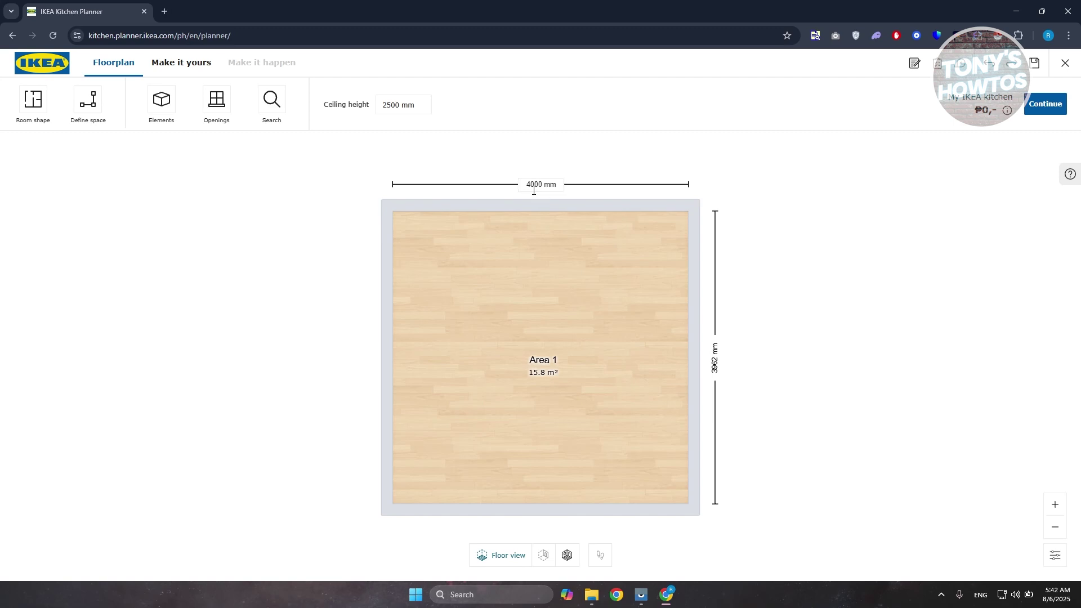
drag(582, 207, 577, 180)
drag(699, 330, 695, 359)
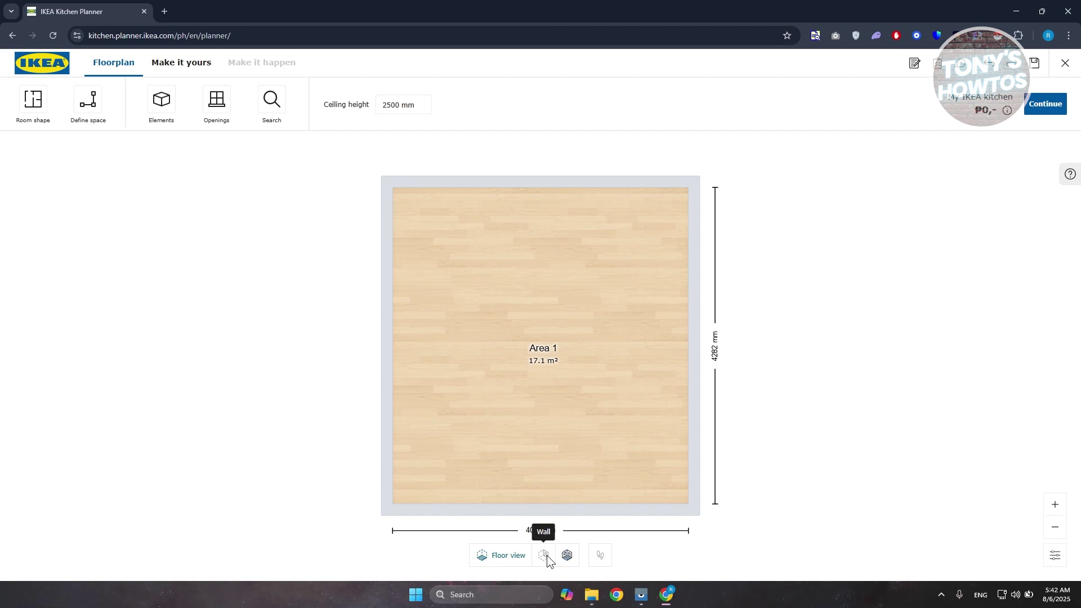
Examine the empty room in 3D from several angles and compare it with the floor view
click(566, 557)
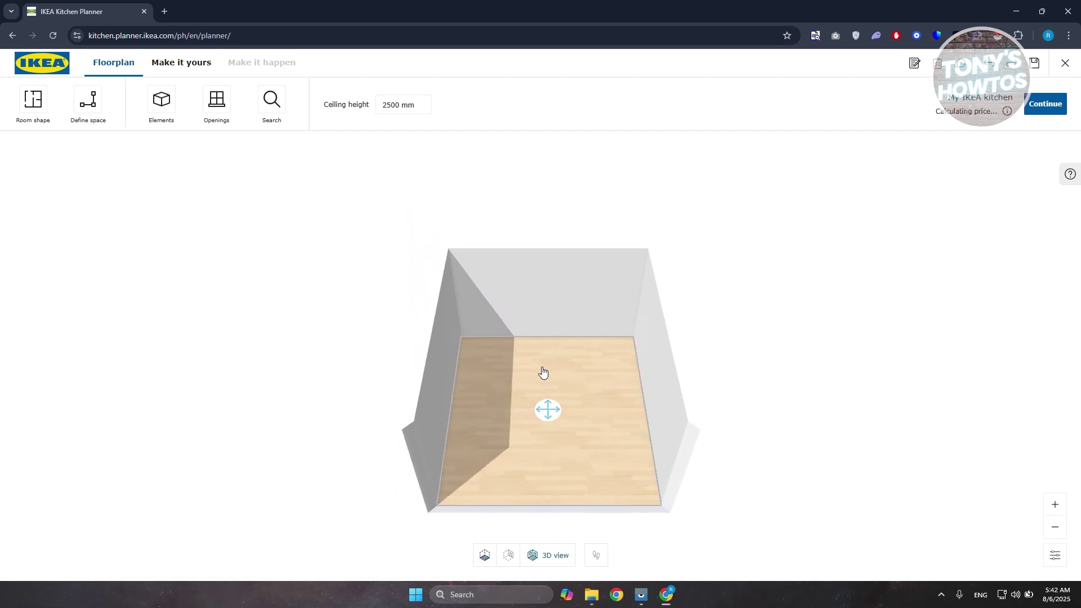
drag(531, 403, 563, 444)
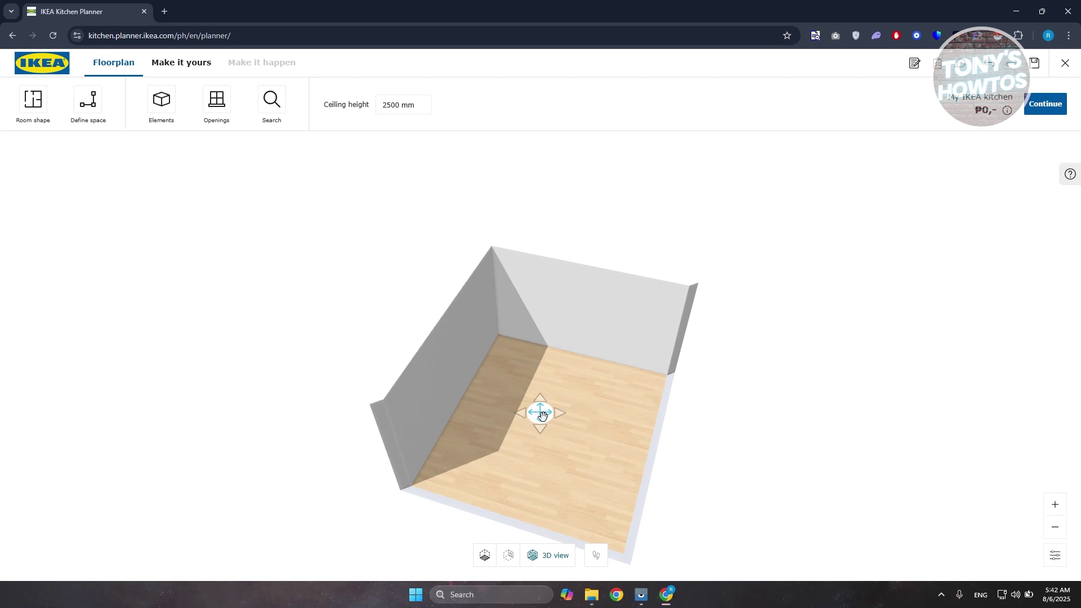
mouse_move(557, 434)
mouse_down()
mouse_move(539, 507)
mouse_move(552, 430)
mouse_move(557, 436)
mouse_move(548, 413)
mouse_move(545, 424)
mouse_move(608, 374)
mouse_move(610, 410)
mouse_move(546, 437)
mouse_move(540, 425)
mouse_up()
drag(464, 478, 562, 436)
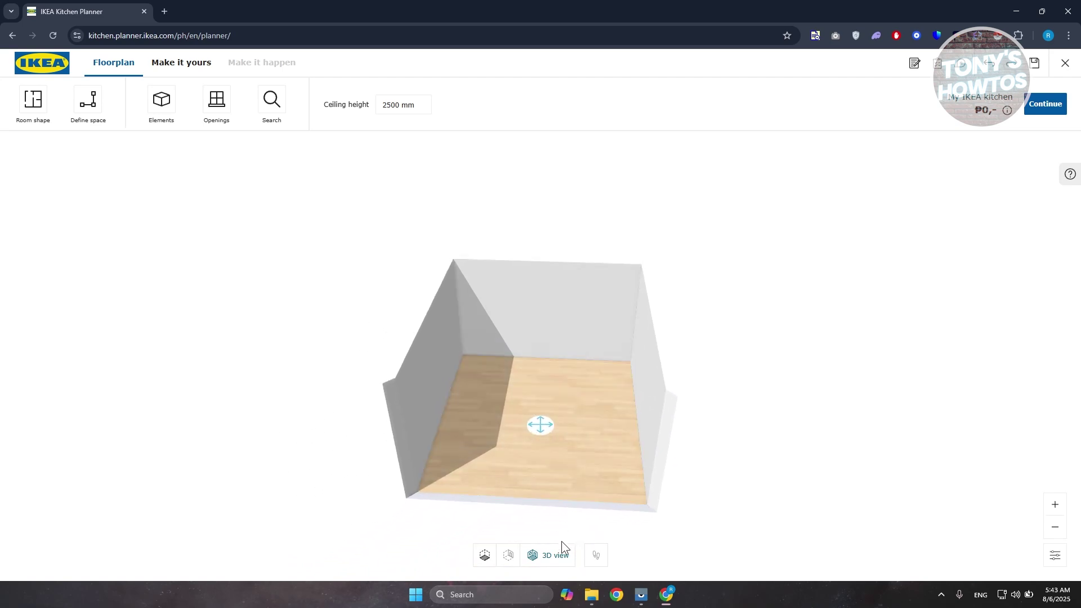
click(494, 558)
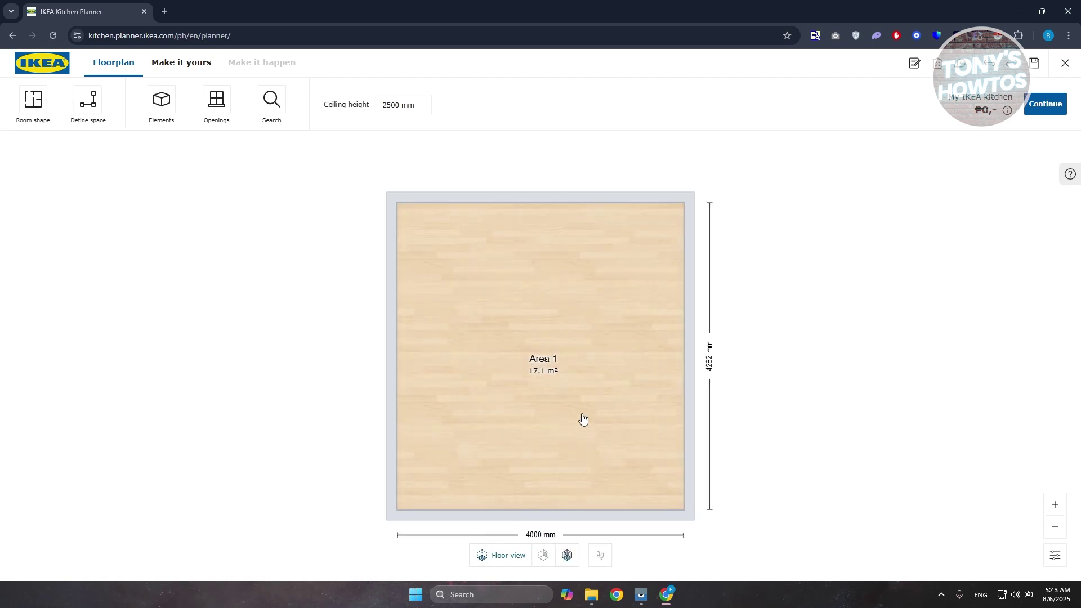
click(568, 556)
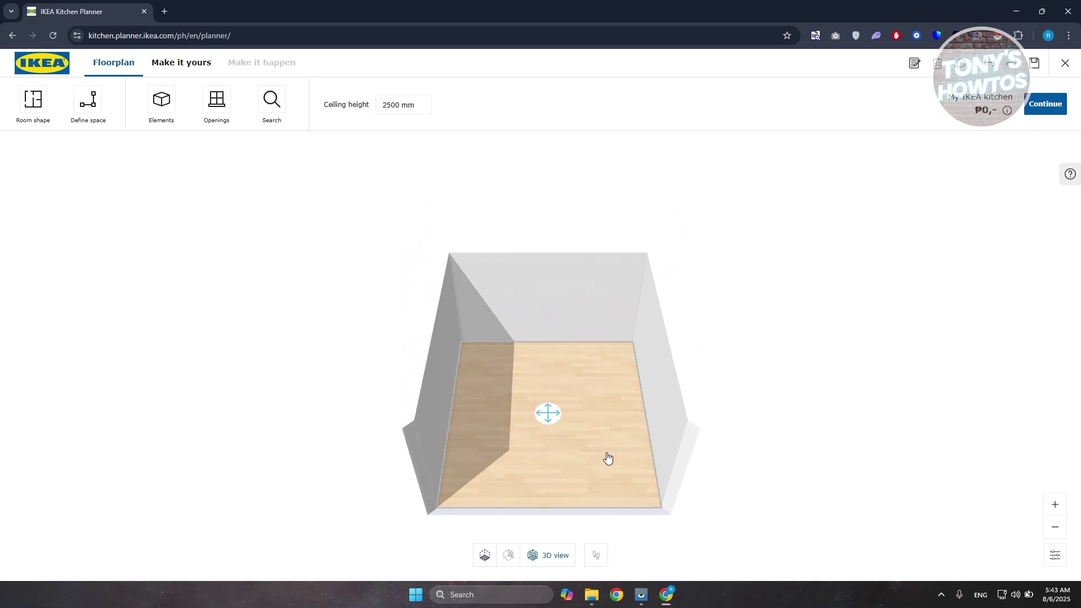
drag(624, 489, 543, 351)
drag(523, 356, 582, 346)
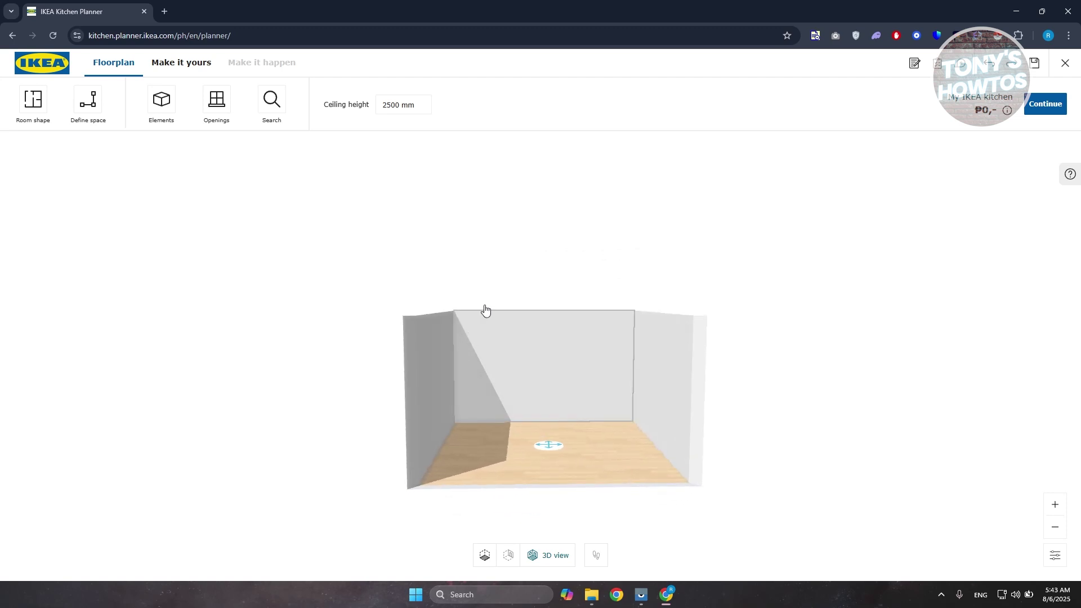
Set the room's ceiling height to 3500 mm
click(387, 105)
key(BackSpace)
text(3)
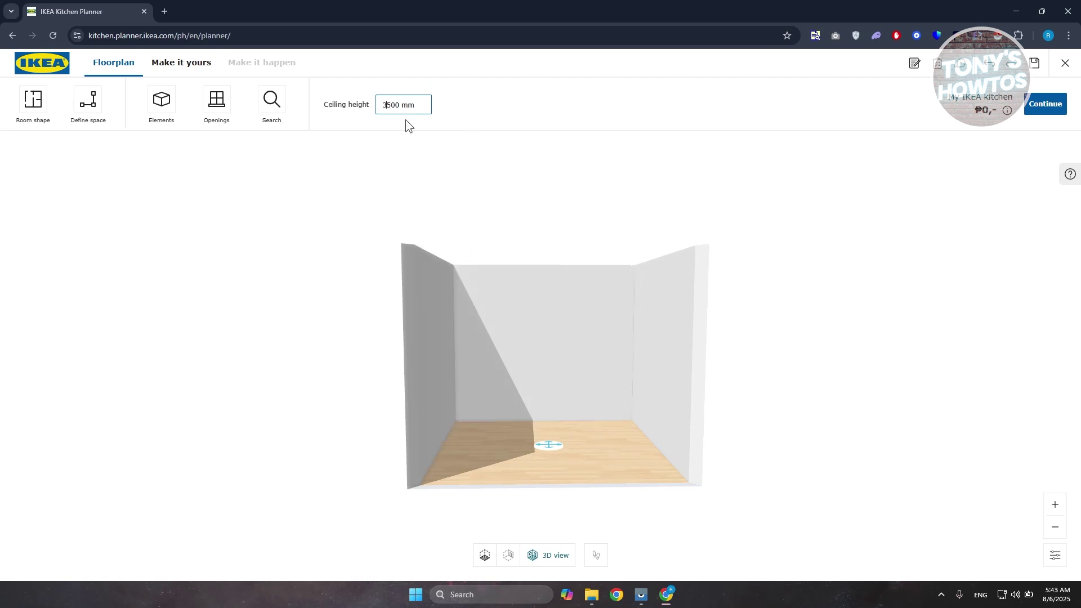
click(484, 185)
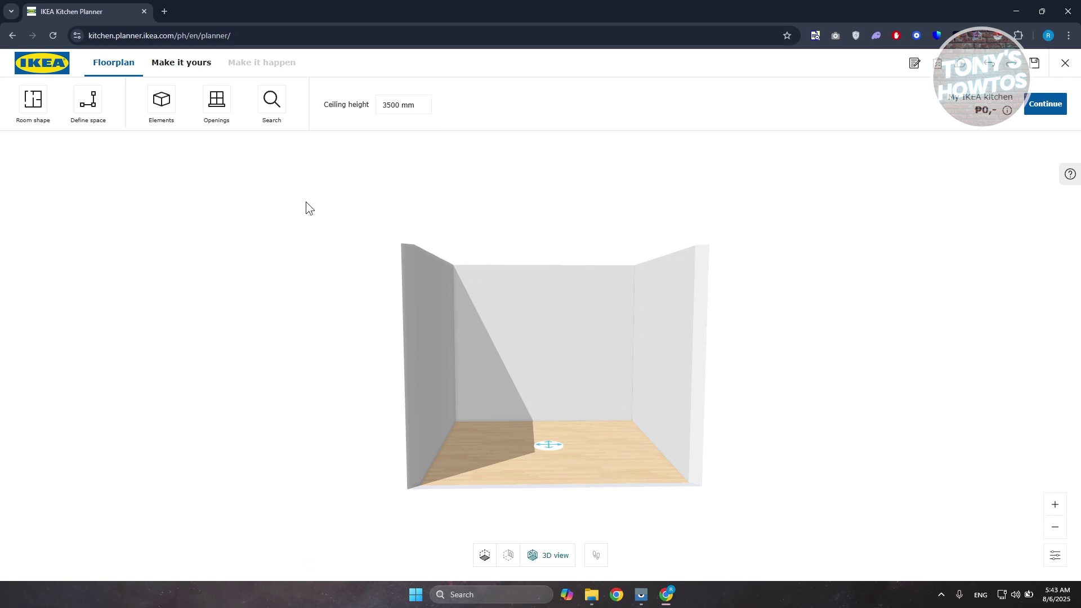
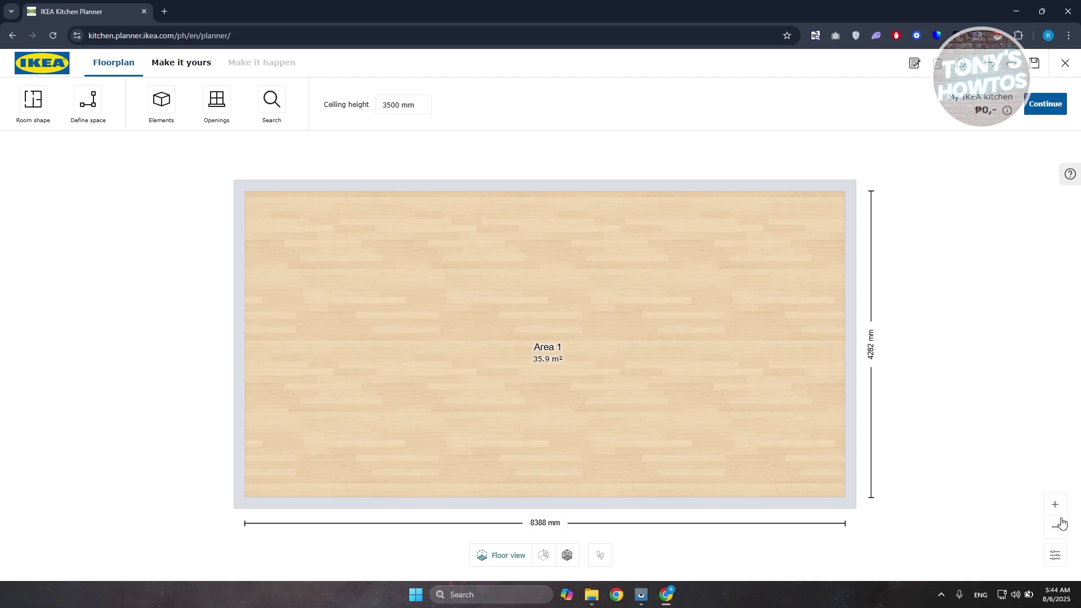
click(1056, 532)
click(1056, 531)
click(1055, 530)
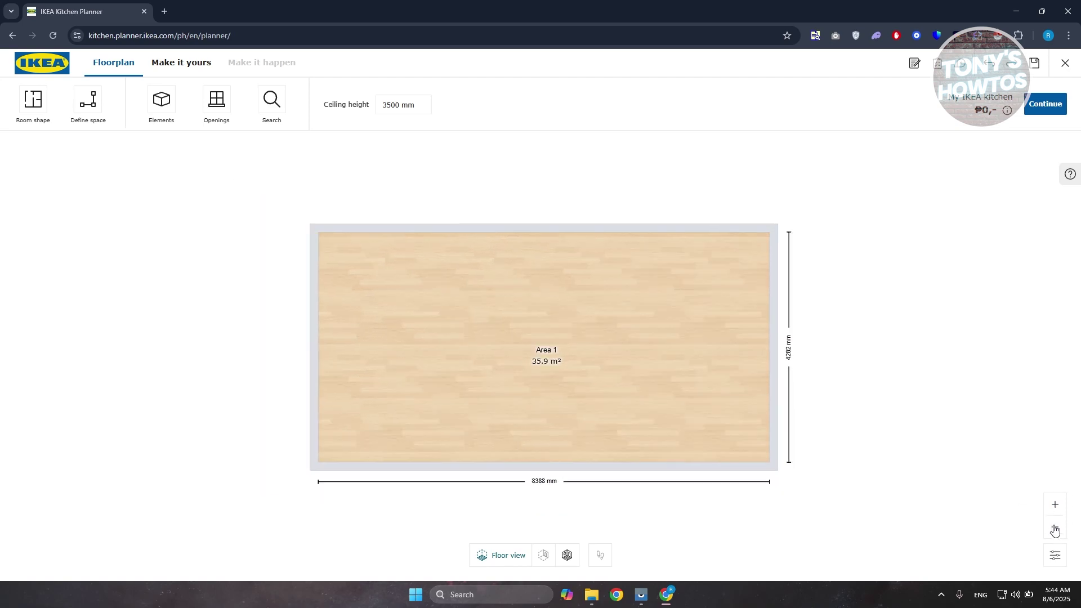
click(1056, 557)
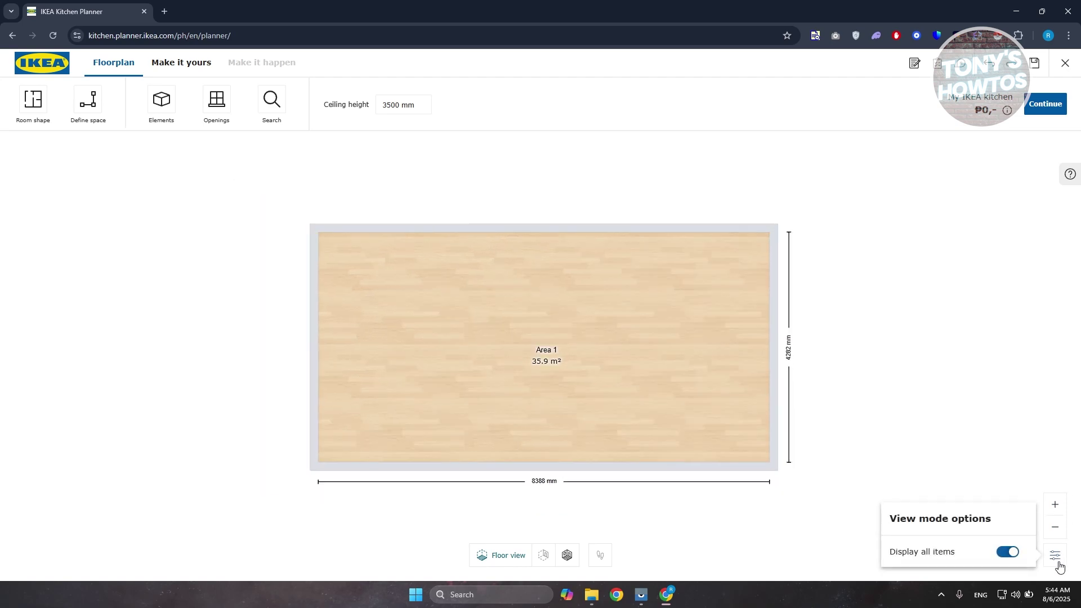
click(1058, 561)
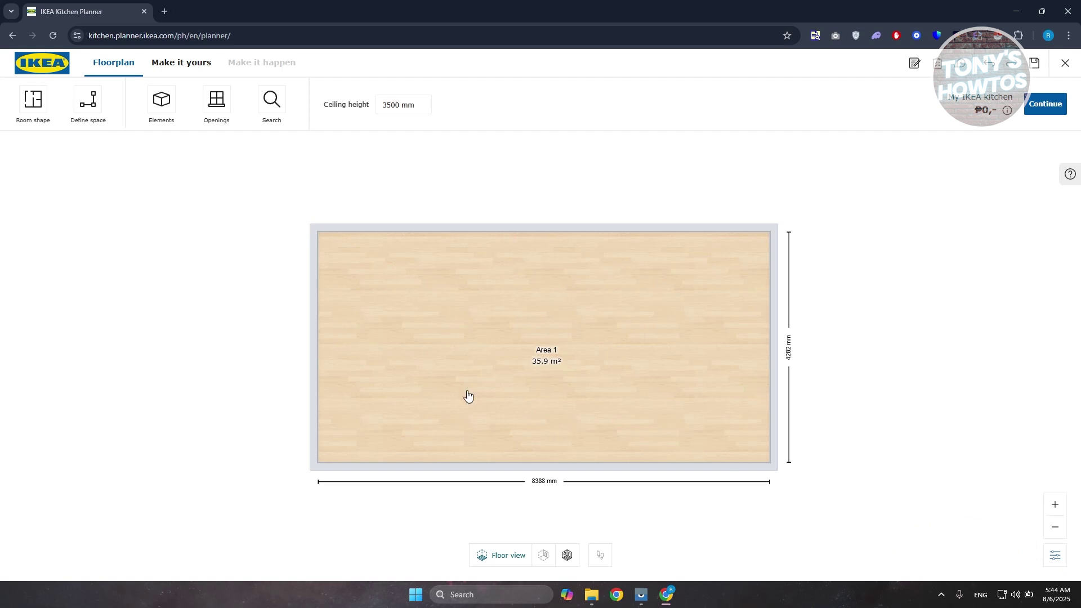
drag(656, 391, 627, 379)
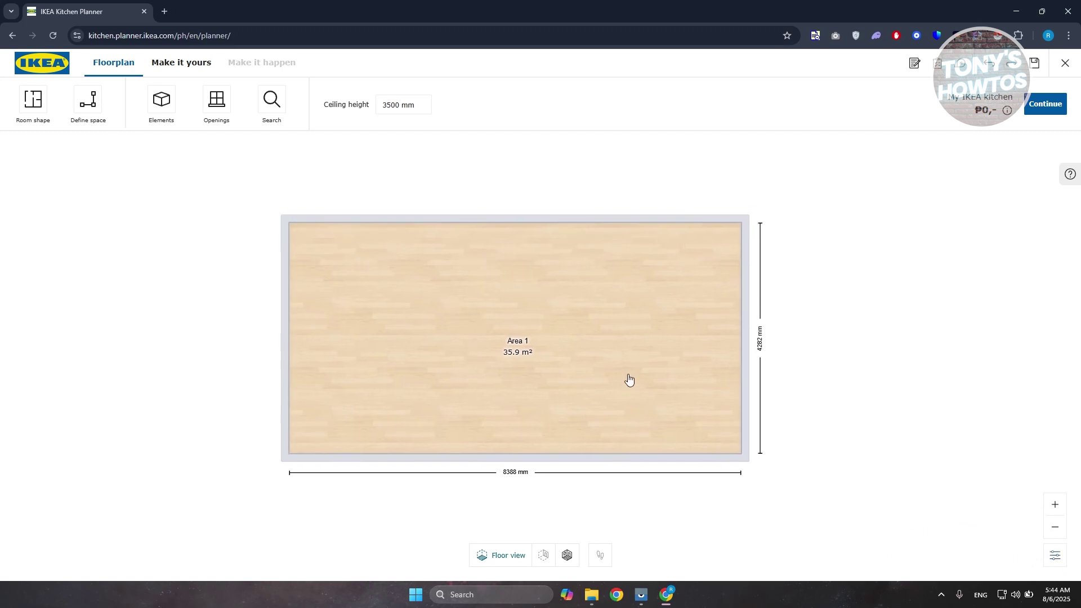
Add a straight dividing wall from the upper to the lower wall, leaving a left-hand area about 2177 mm wide
click(90, 101)
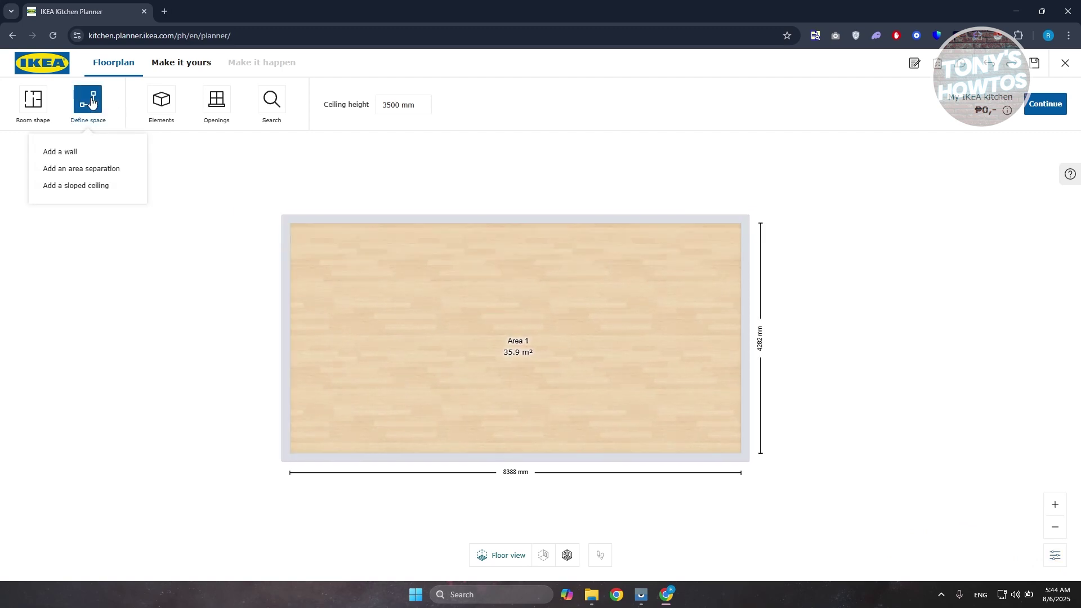
click(62, 153)
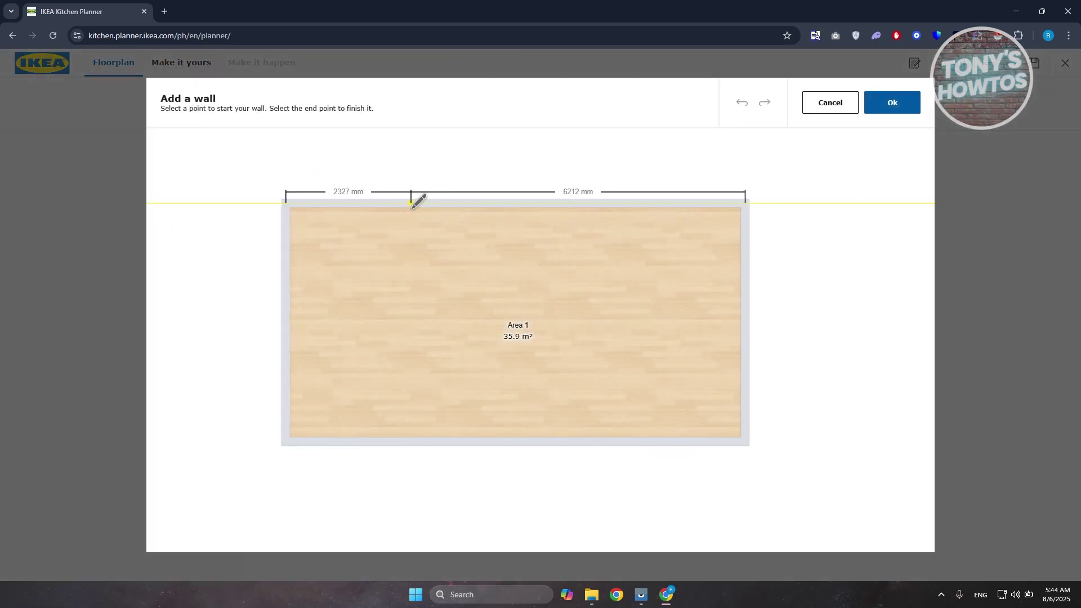
mouse_move(418, 200)
mouse_down()
mouse_move(417, 260)
mouse_move(430, 176)
mouse_up()
click(426, 182)
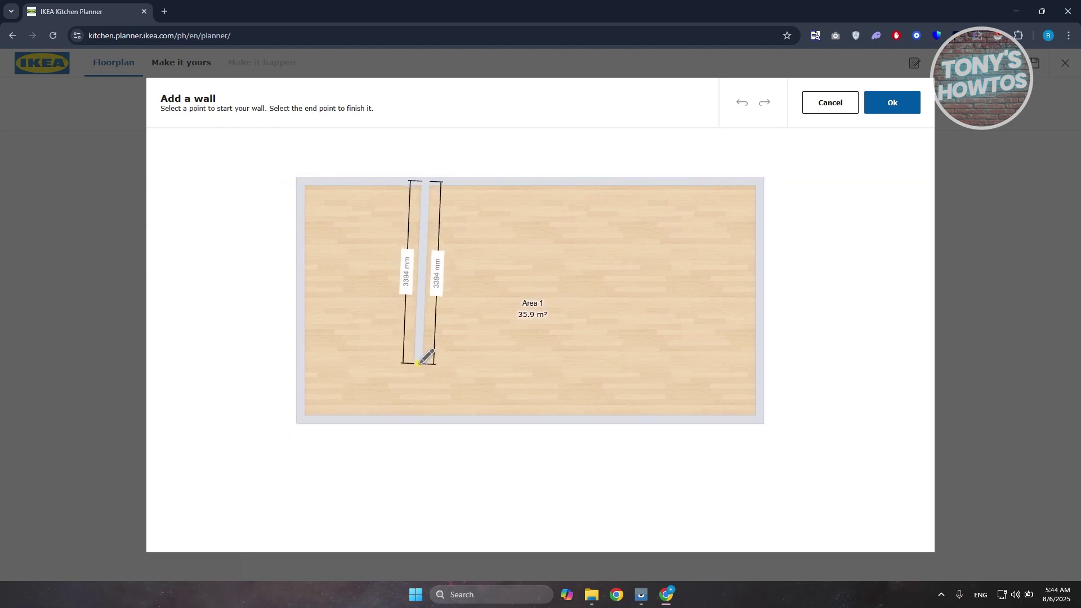
click(425, 419)
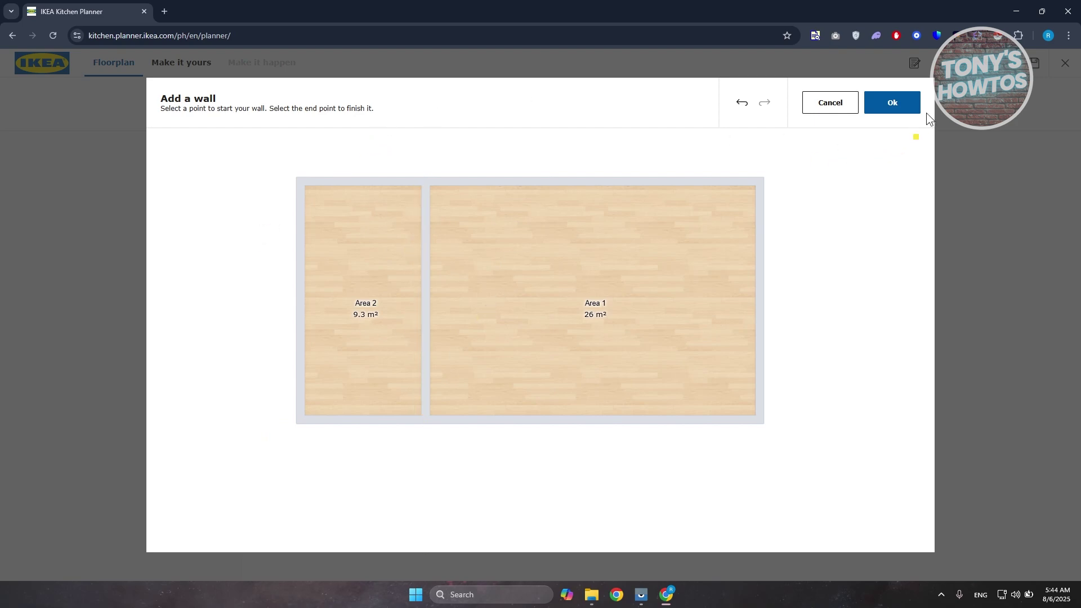
click(892, 103)
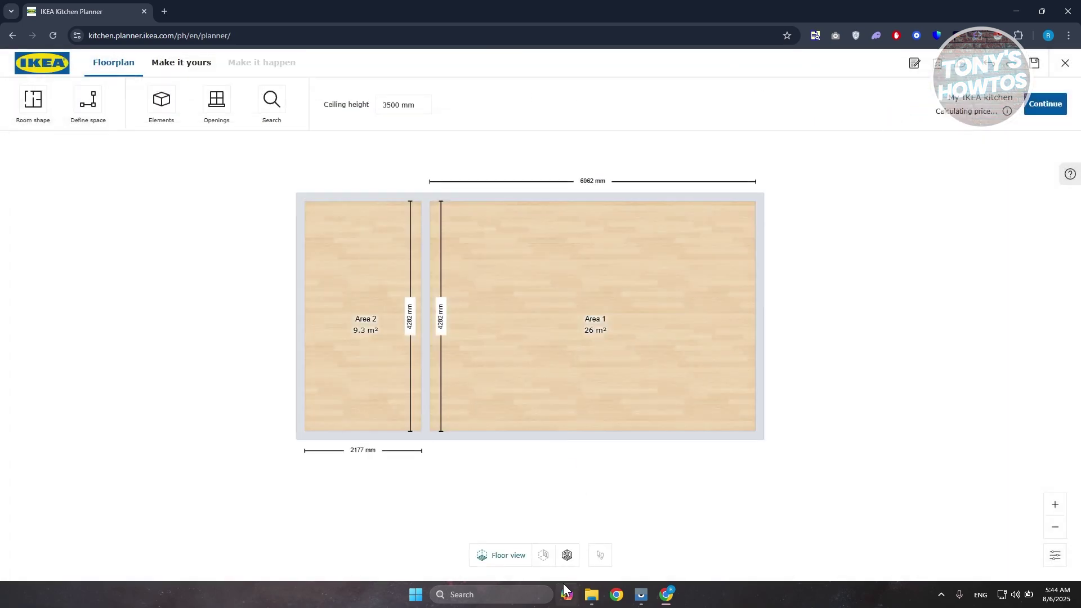
Examine the dividing wall and both areas in 3D from several angles, and return to the floor view
click(566, 555)
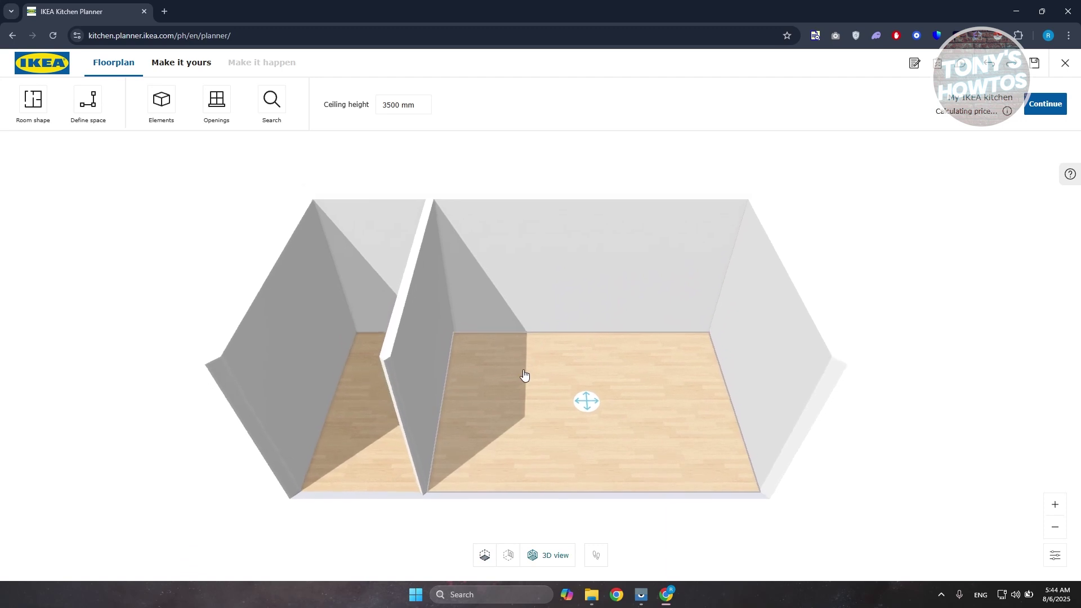
drag(632, 352, 620, 405)
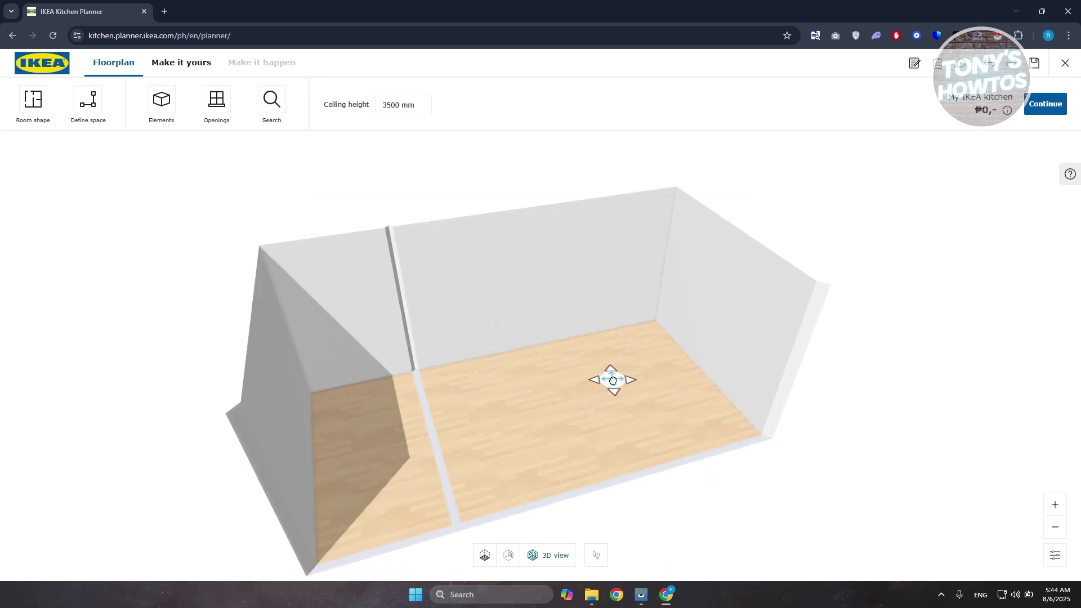
drag(374, 449, 567, 410)
drag(692, 394, 596, 444)
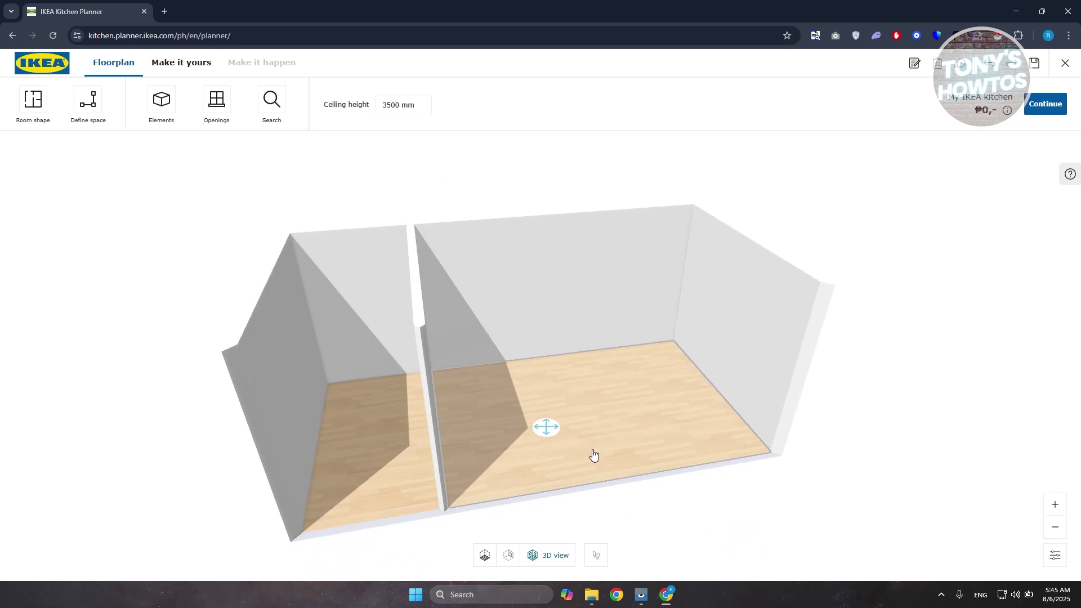
click(485, 556)
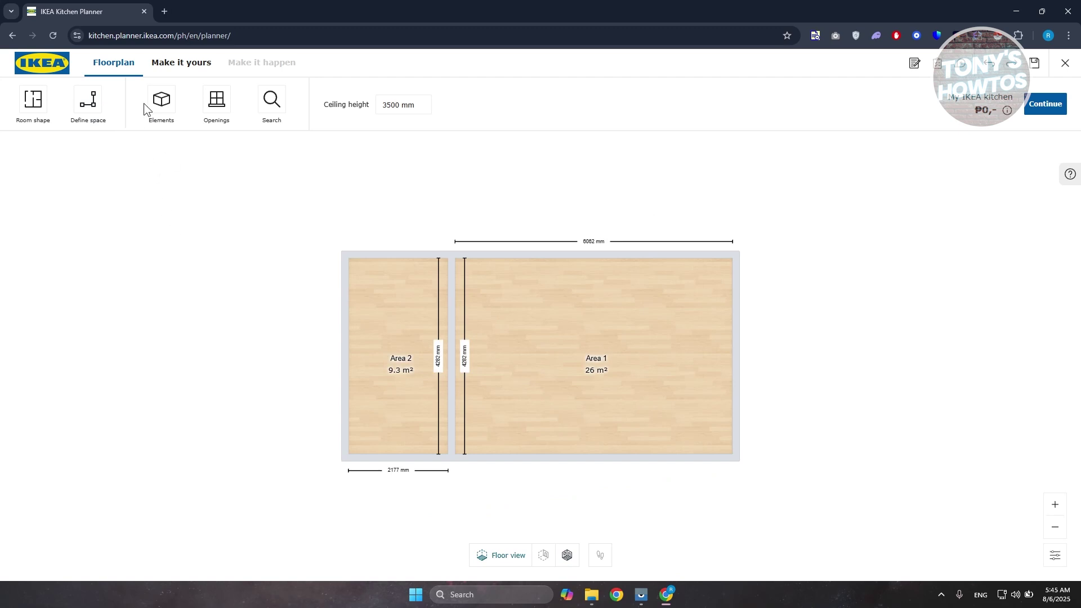
Add a double window to Area 1's upper wall and a non-opening window to Area 2's outer left-hand wall
click(220, 109)
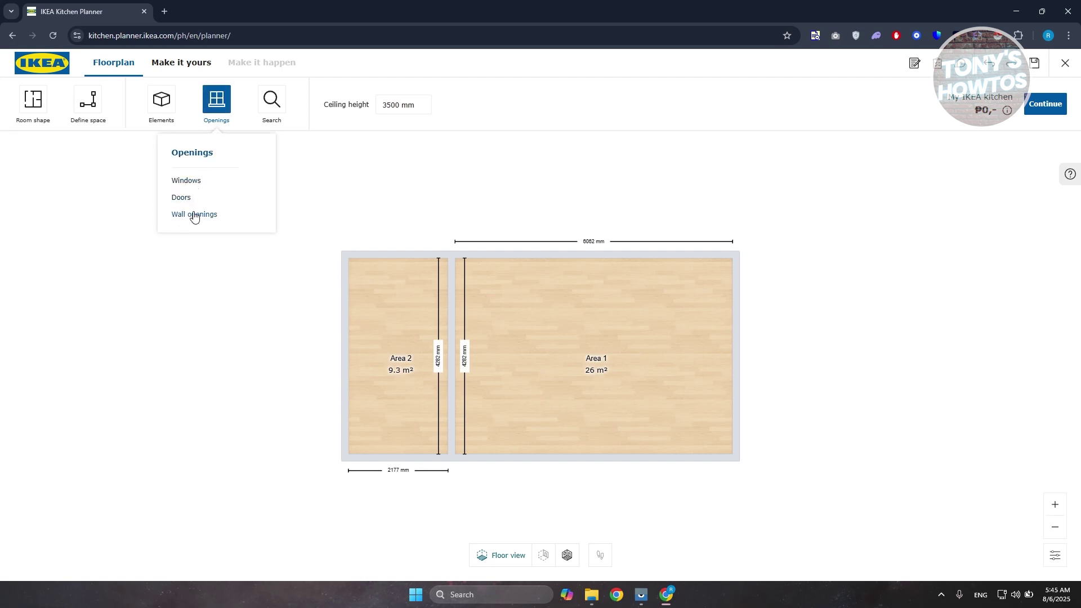
click(187, 181)
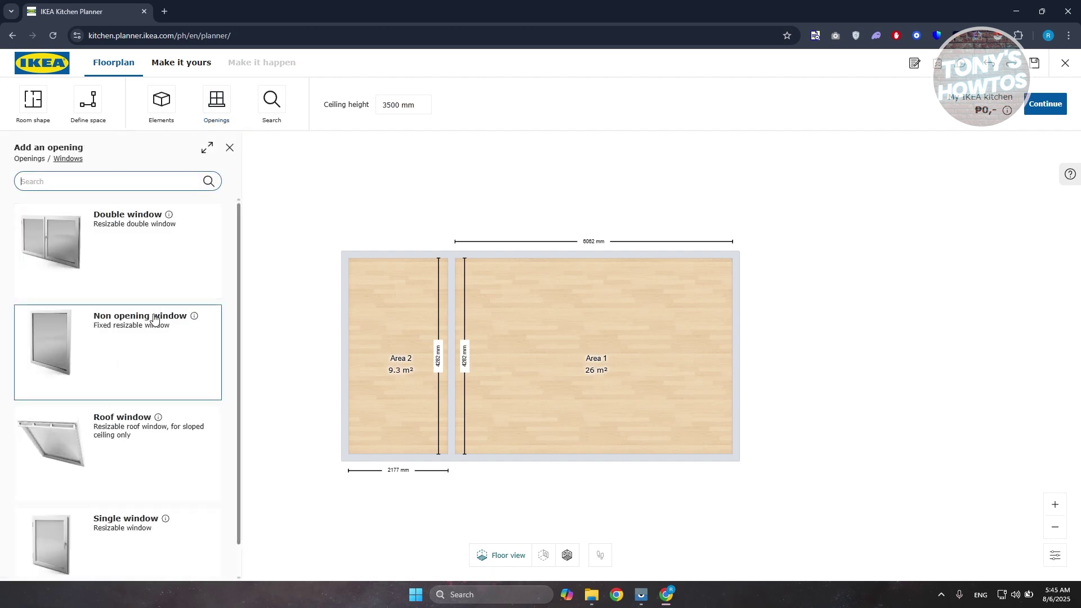
scroll(155, 320, down, 1)
scroll(140, 320, up, 1)
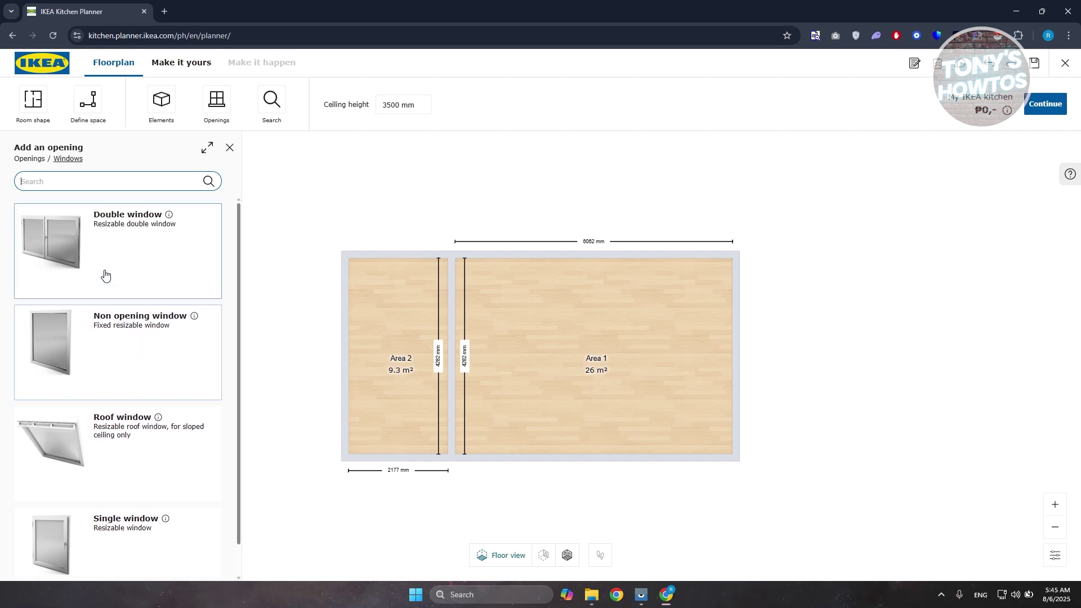
drag(56, 239, 550, 260)
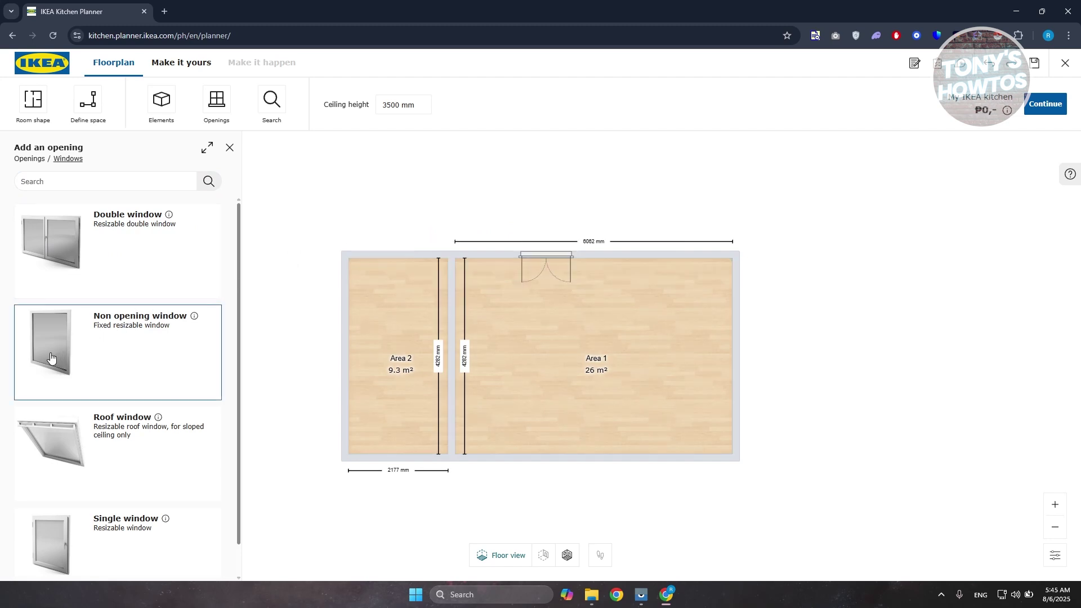
drag(39, 375, 335, 350)
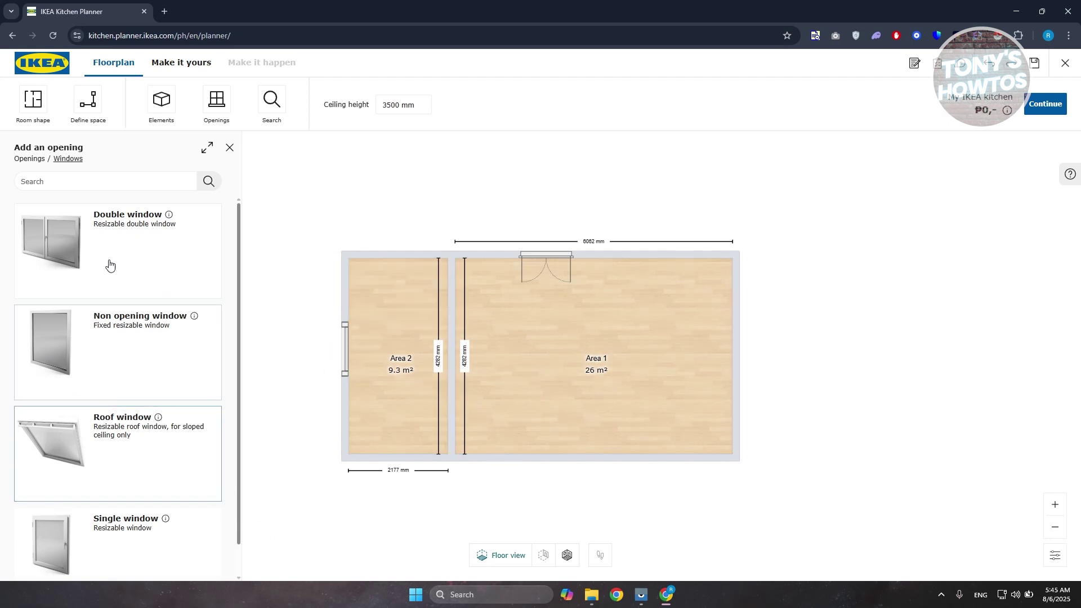
Add a simple door to the dividing wall and position it about 677 mm from the lower wall
click(220, 107)
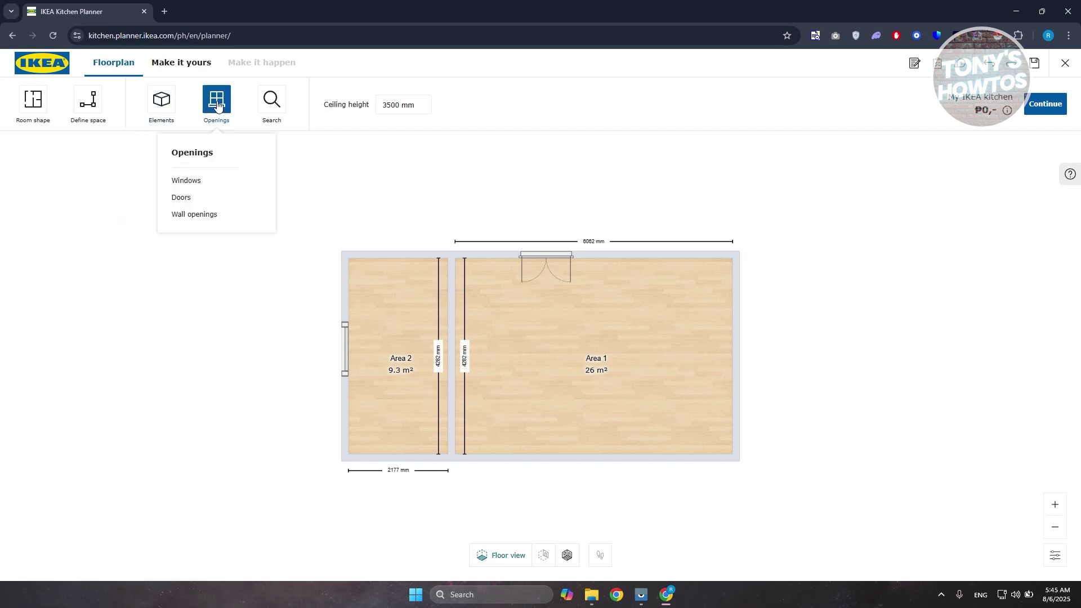
click(181, 198)
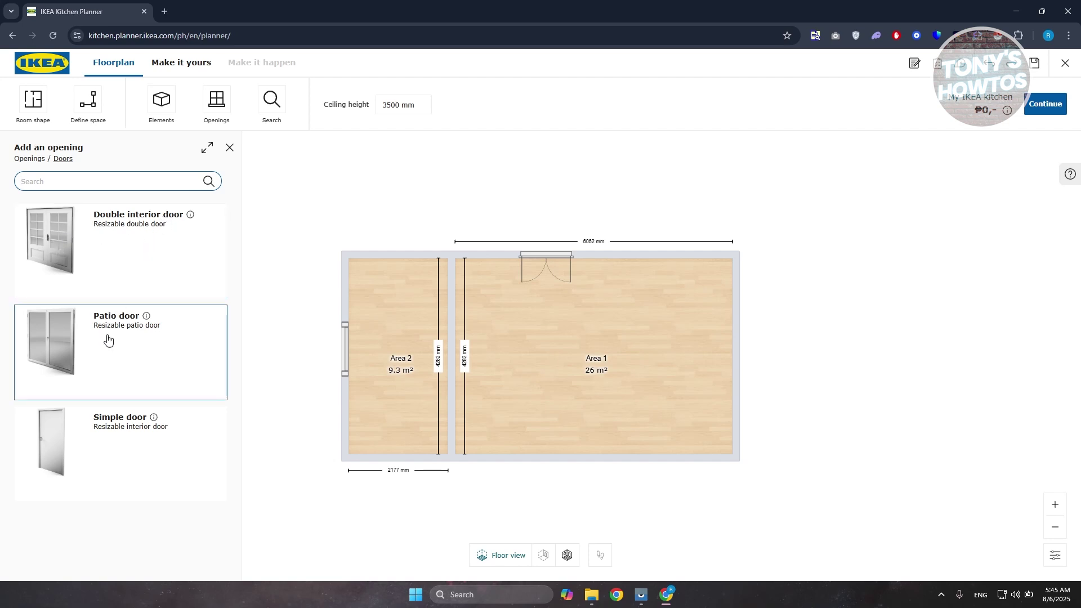
drag(62, 442, 454, 419)
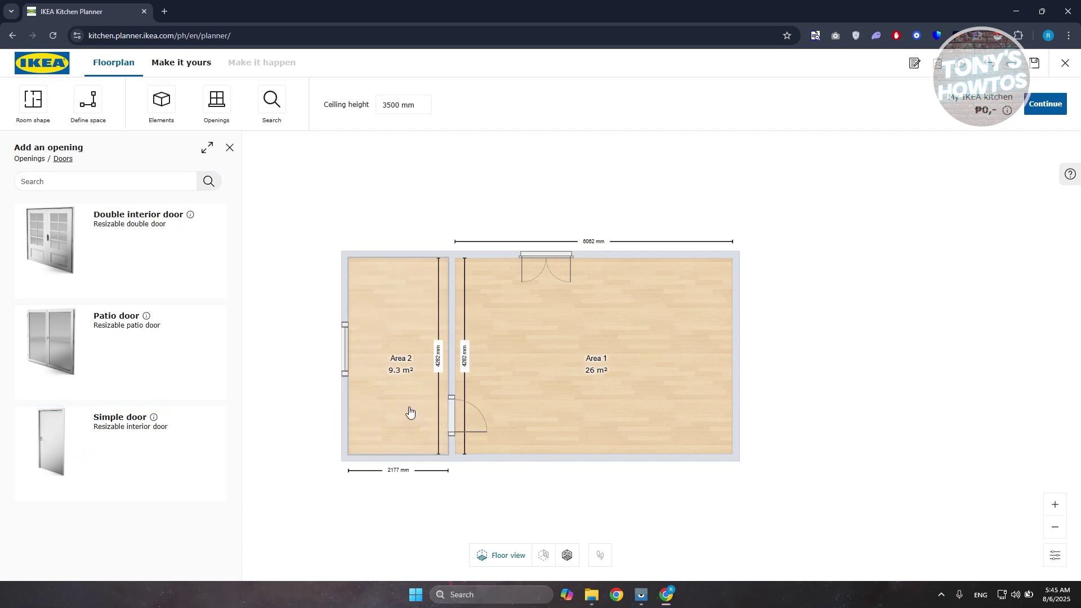
click(453, 407)
click(442, 409)
mouse_move(439, 410)
mouse_down()
mouse_move(387, 410)
mouse_move(459, 412)
mouse_move(433, 407)
mouse_up()
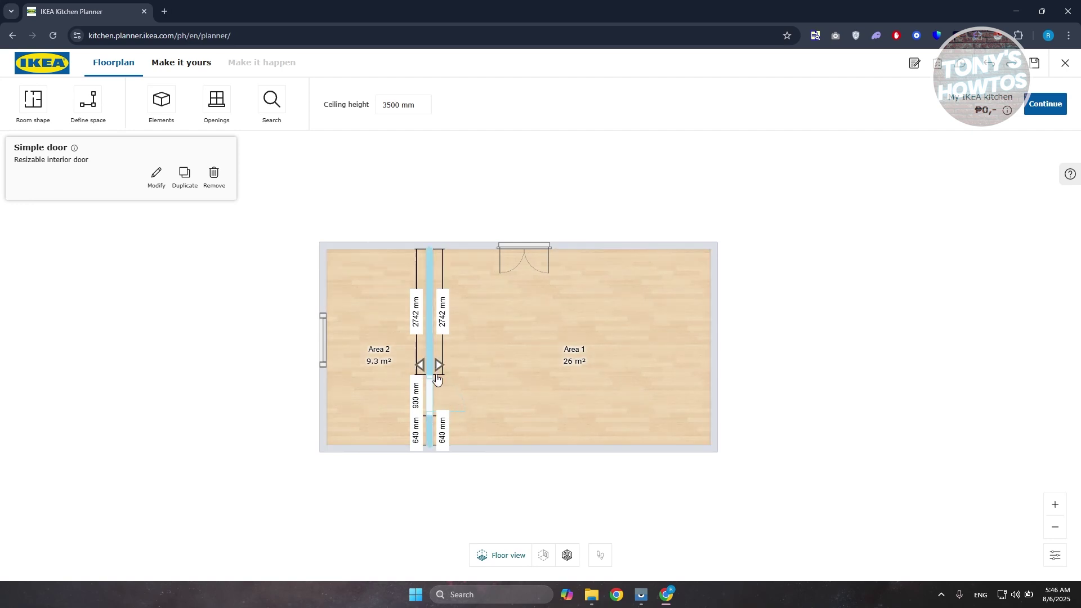
mouse_move(429, 401)
mouse_down()
mouse_move(410, 401)
mouse_move(442, 400)
mouse_up()
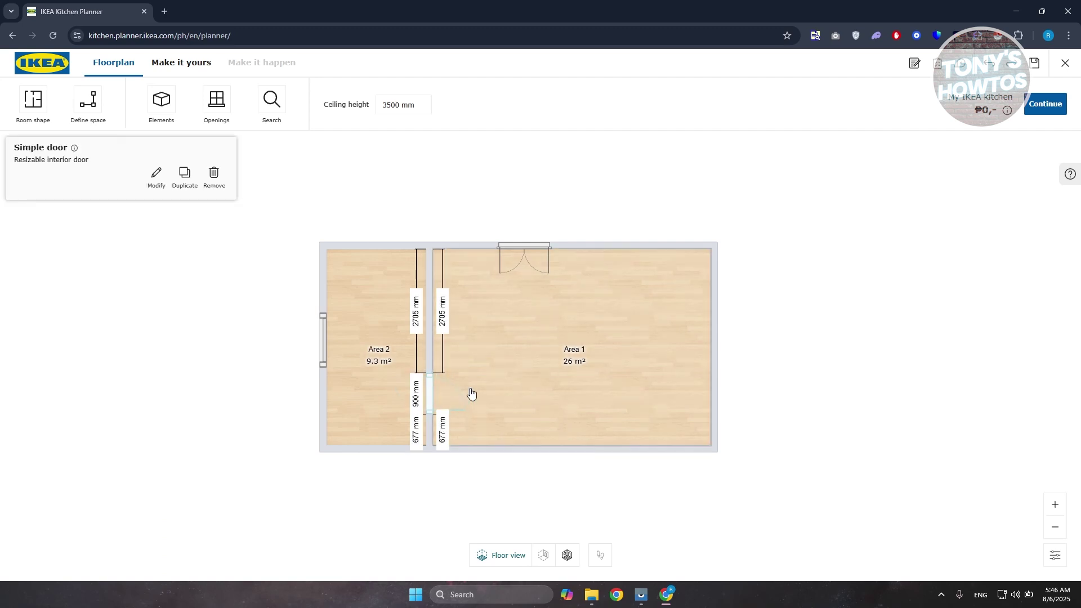
Add a double interior door to the middle of Area 1's outer right-hand wall
click(221, 112)
click(181, 198)
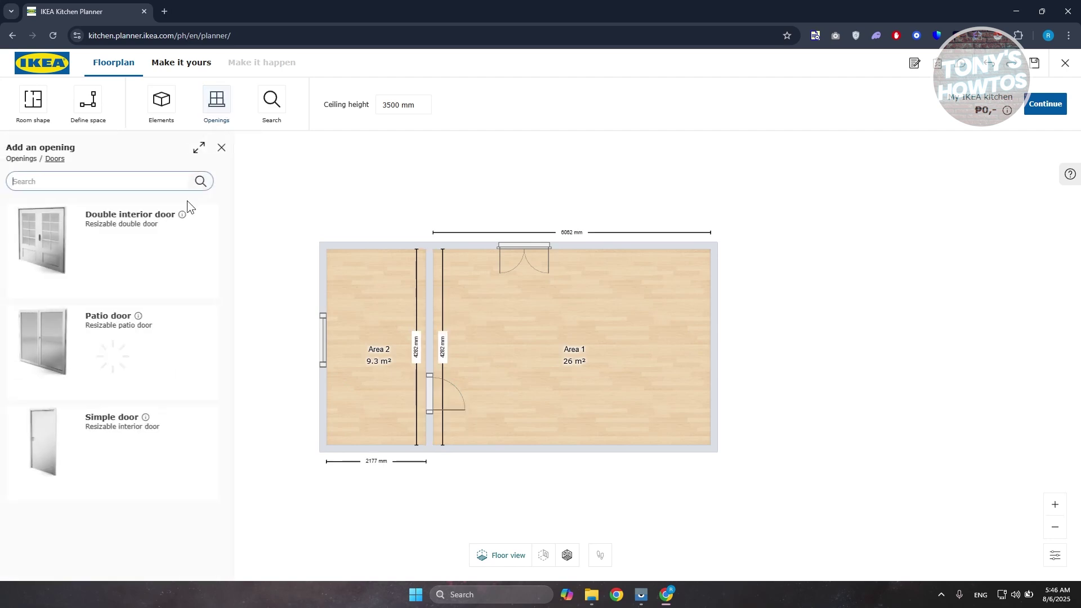
drag(50, 239, 713, 363)
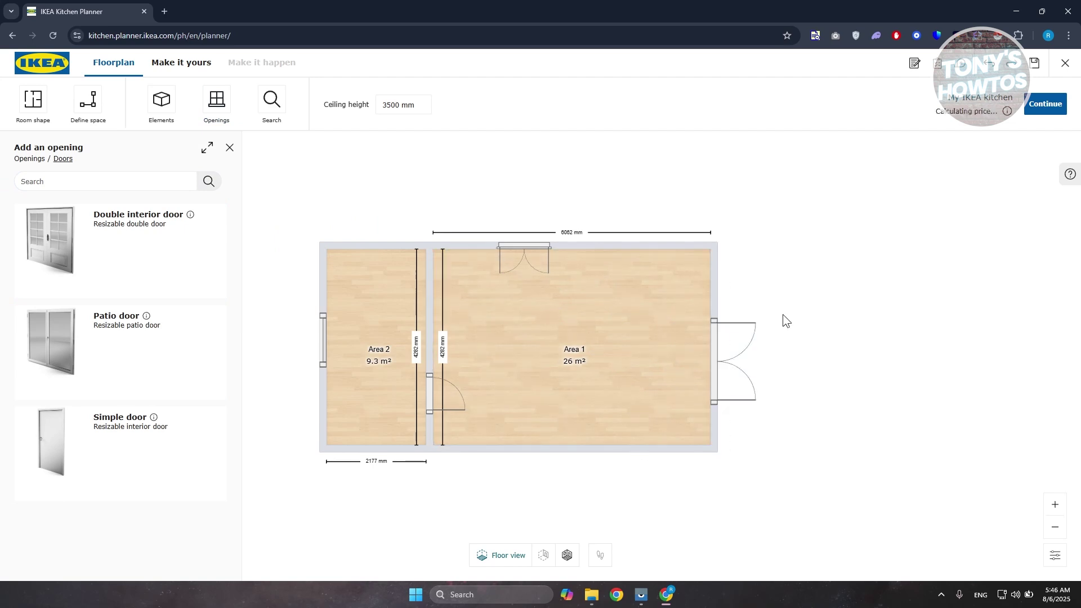
Try the other opening side for the dividing wall's simple door in the 3D view
click(567, 557)
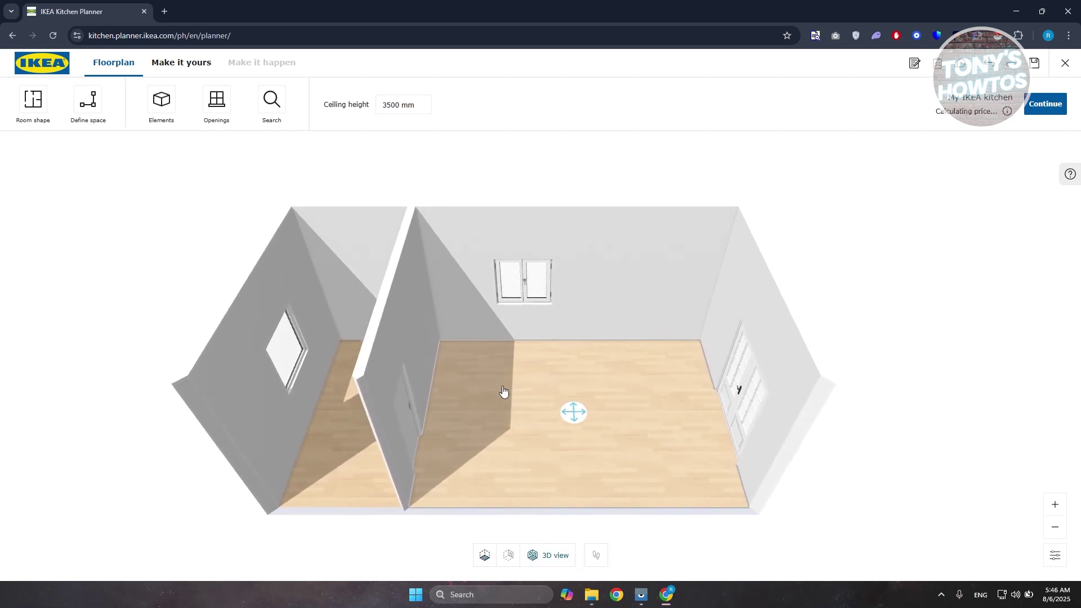
drag(565, 355, 373, 413)
click(397, 404)
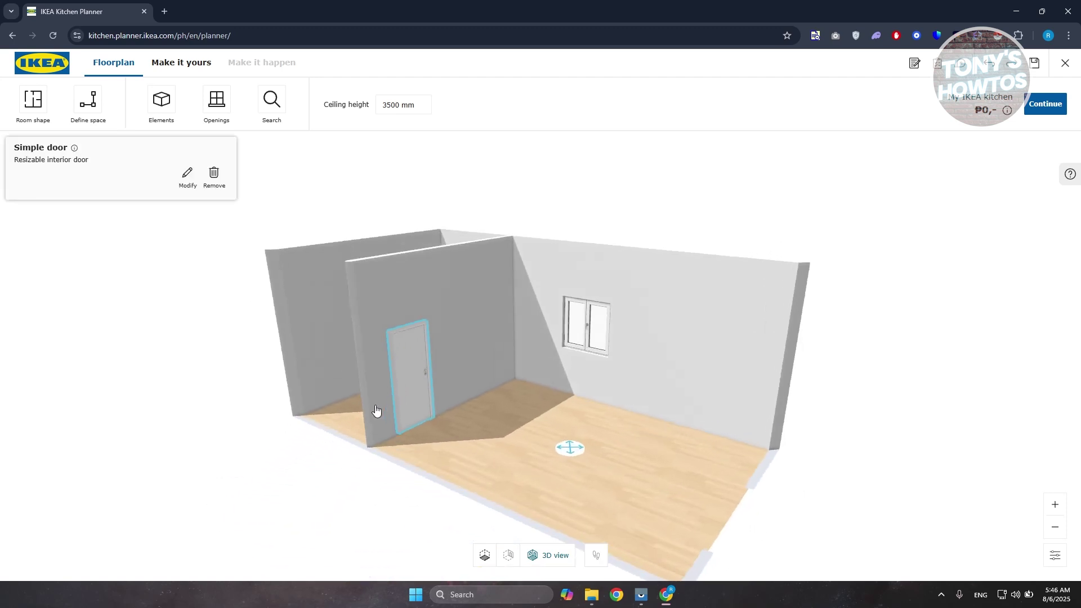
click(187, 180)
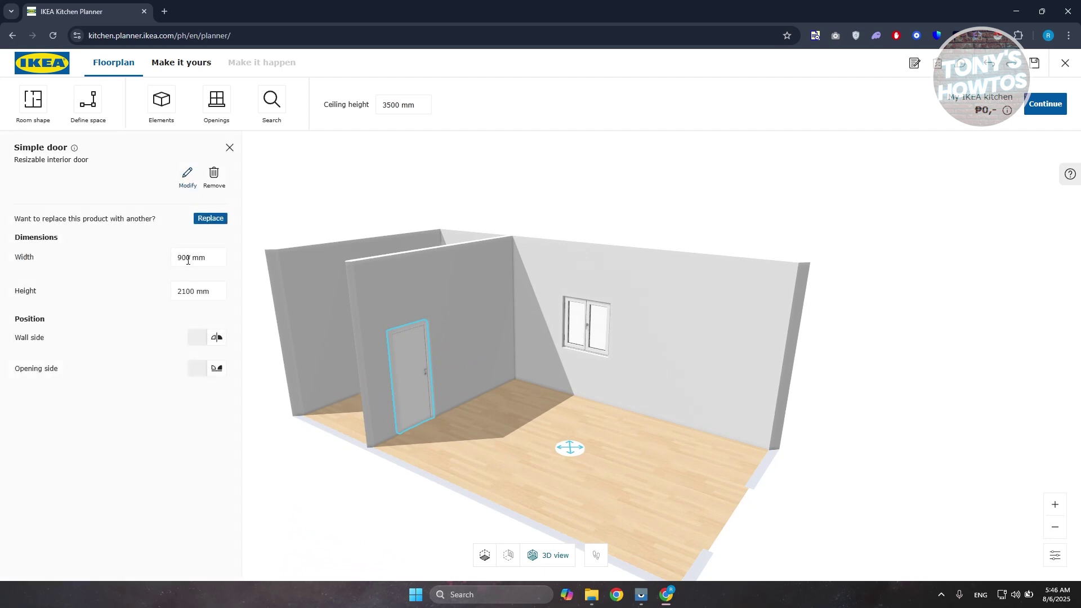
click(216, 368)
click(211, 372)
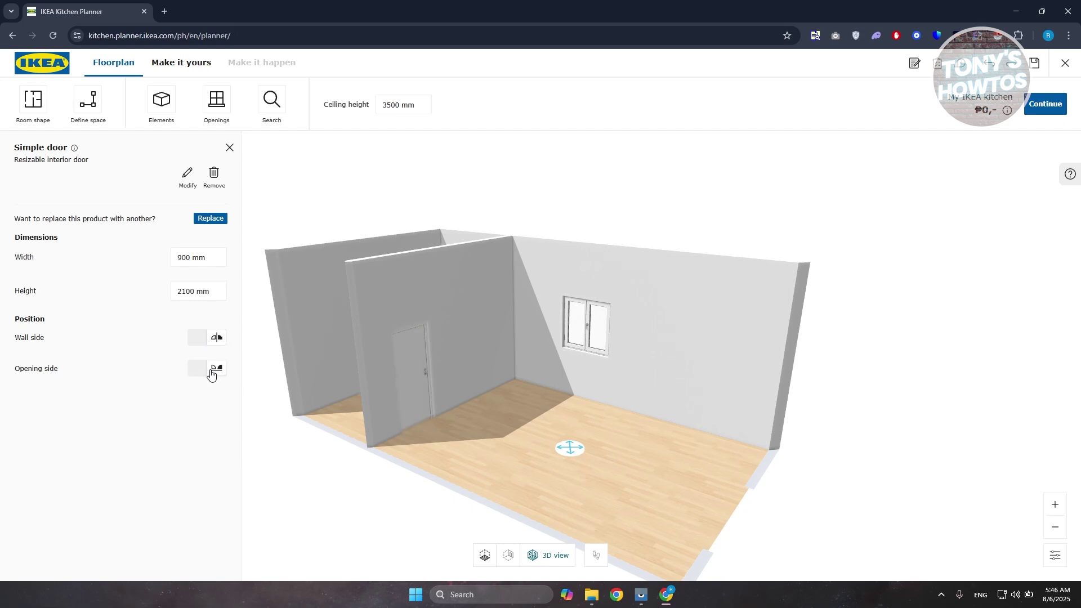
Set the double window's width to 2200 mm and position it about 1308 mm from the dividing wall in floor view
drag(401, 411, 513, 366)
click(517, 349)
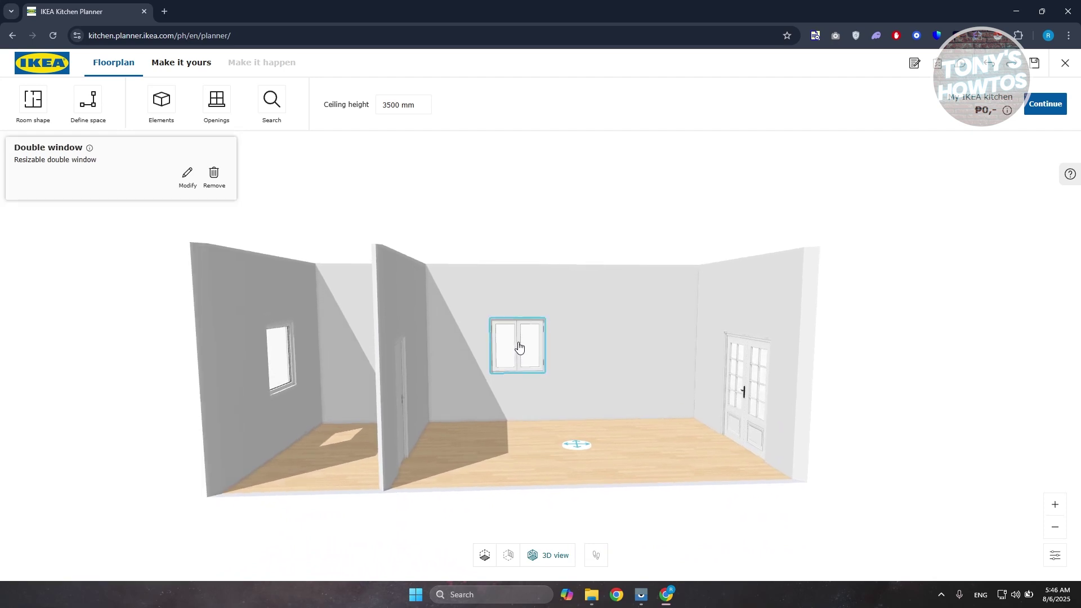
click(186, 176)
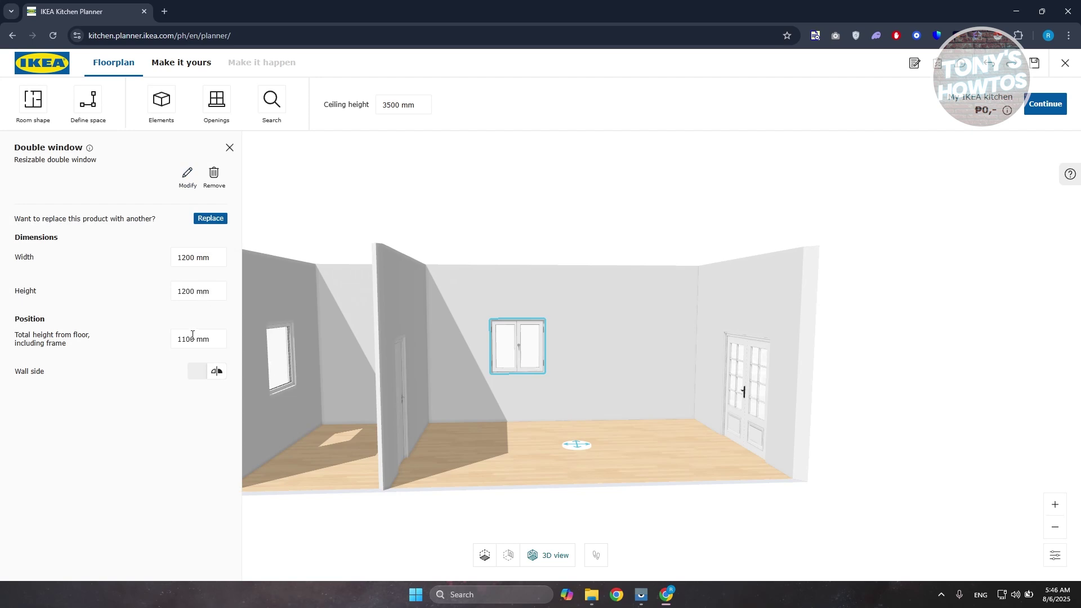
click(180, 258)
key(BackSpace)
text(2)
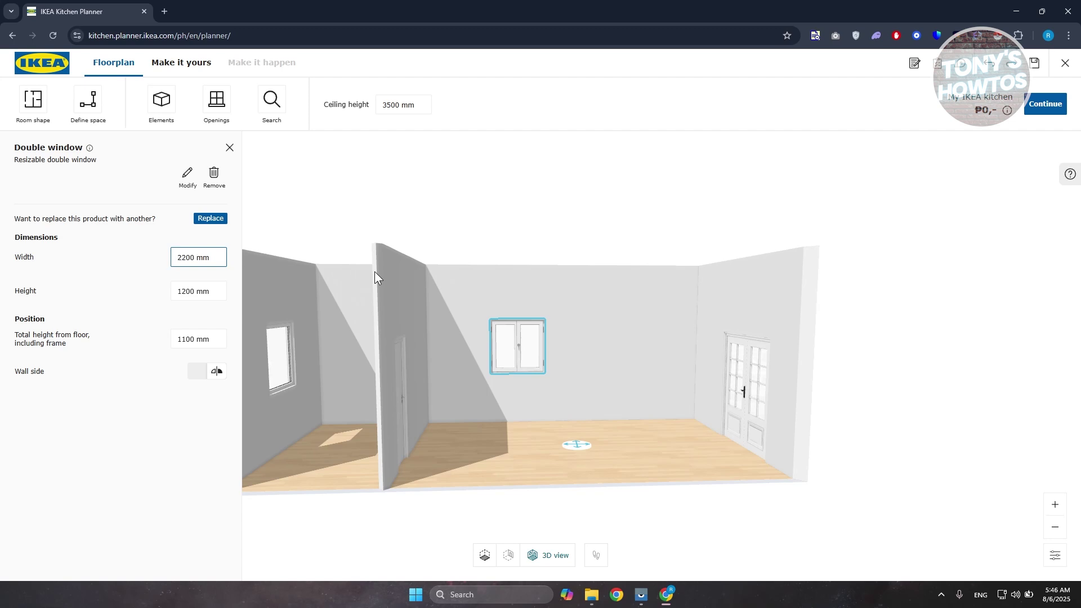
click(349, 338)
drag(536, 352, 530, 388)
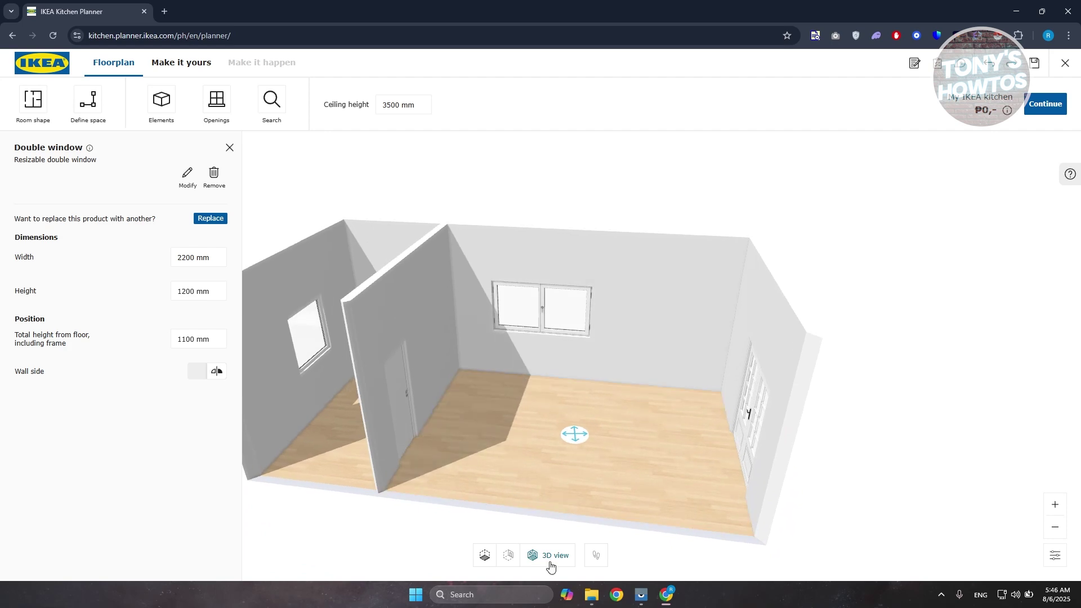
click(485, 555)
drag(550, 260, 569, 263)
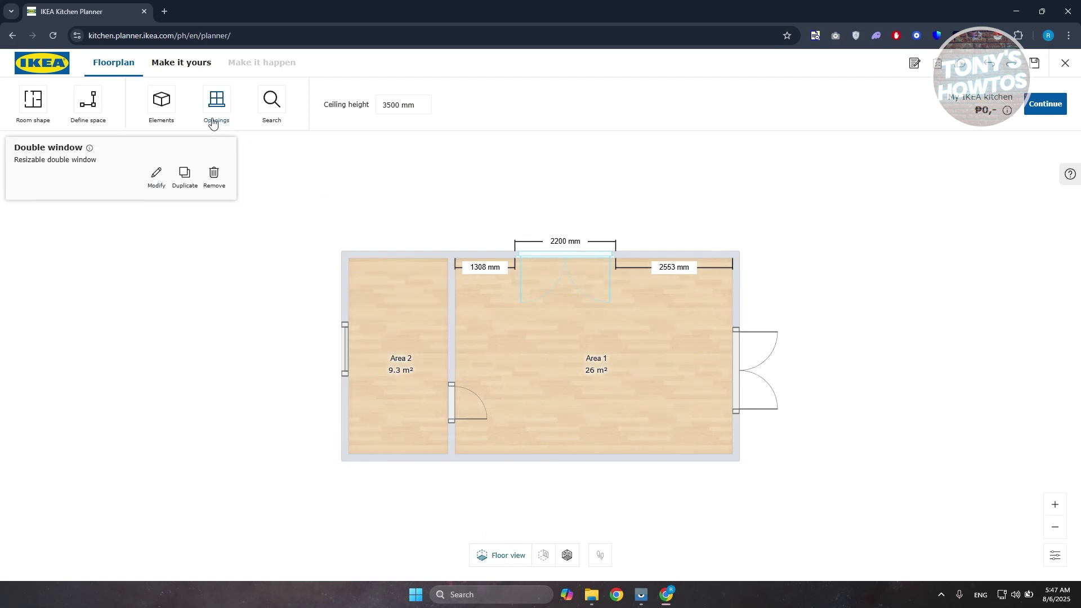
Add a round column from the structure elements near the middle of Area 1
click(163, 109)
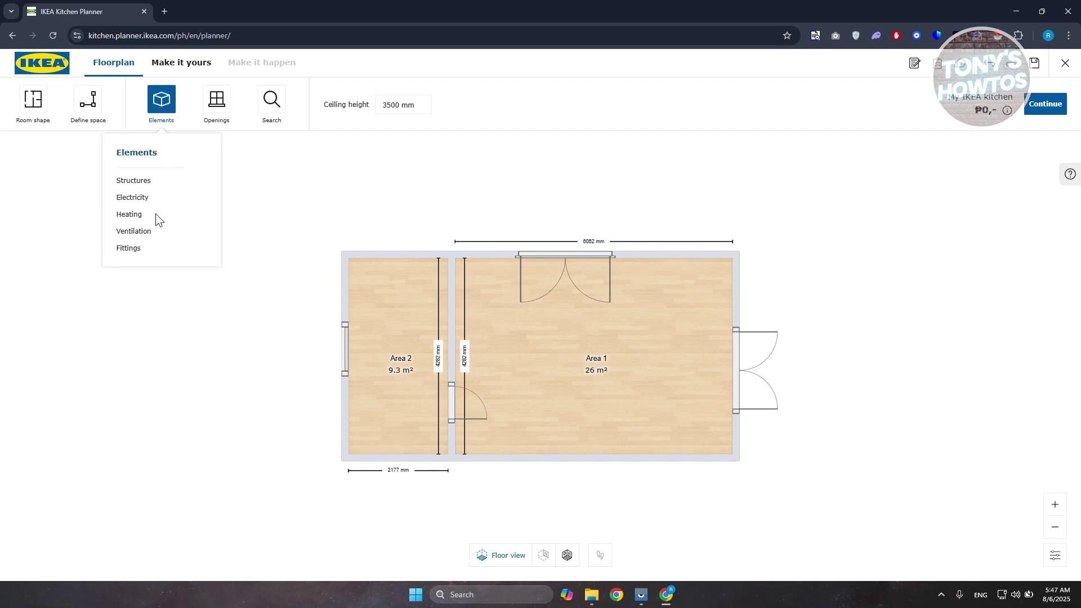
click(138, 181)
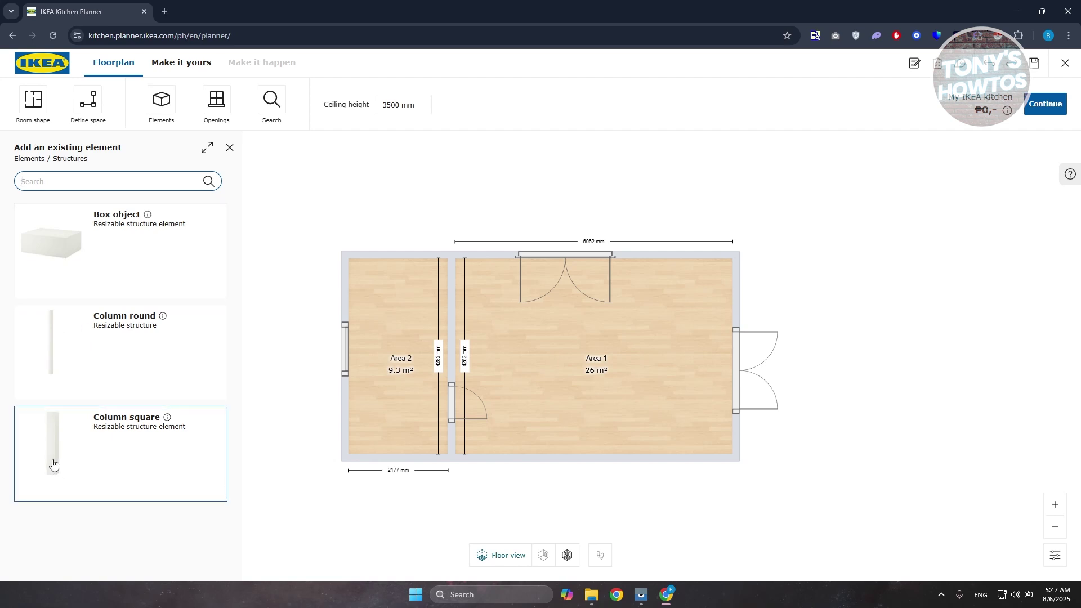
drag(174, 329, 642, 387)
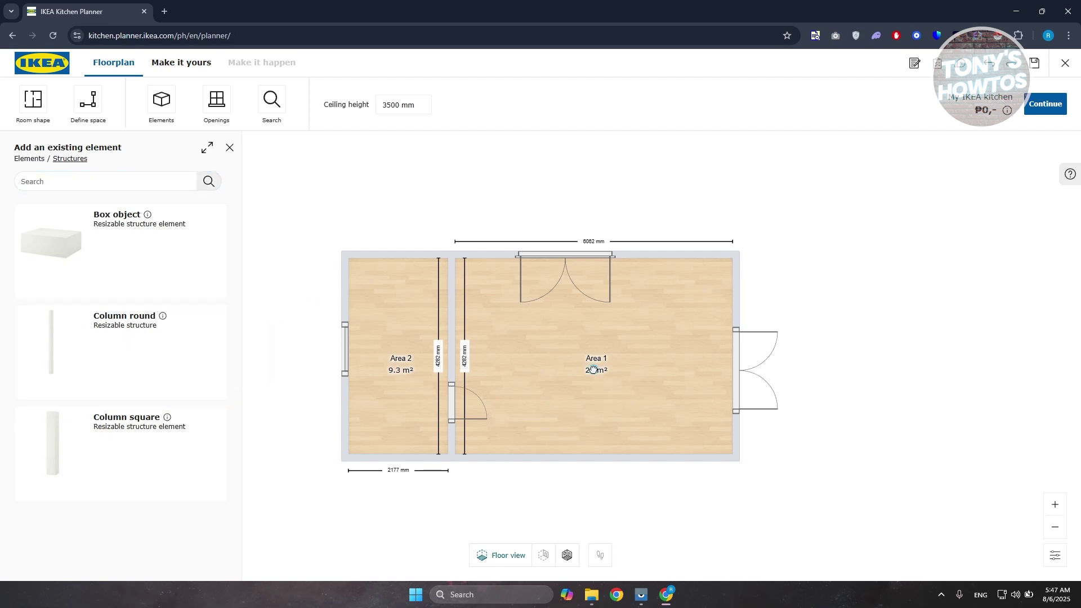
drag(575, 377, 566, 369)
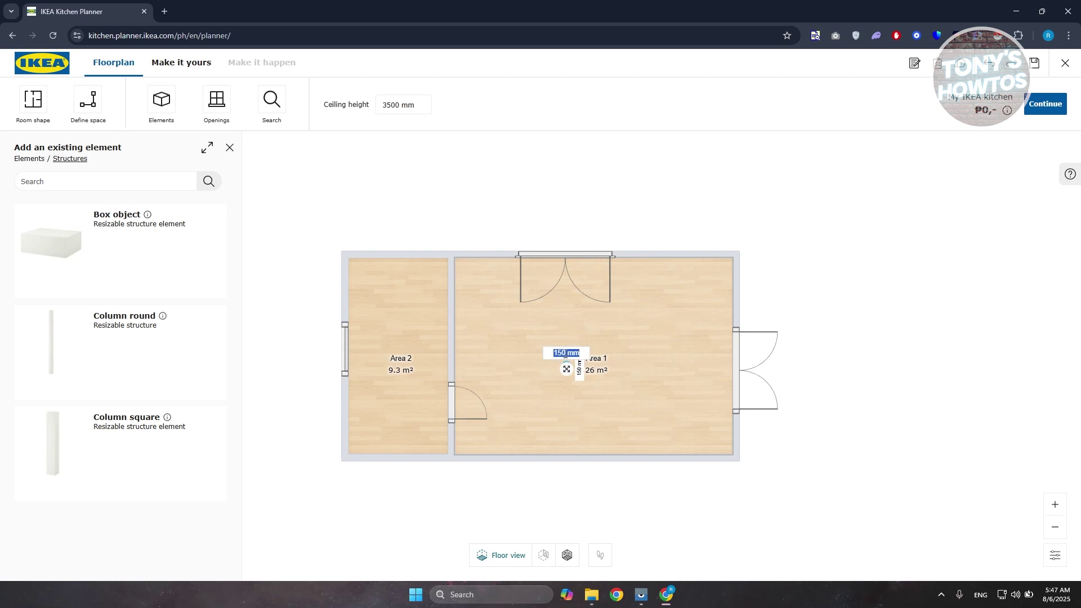
click(564, 354)
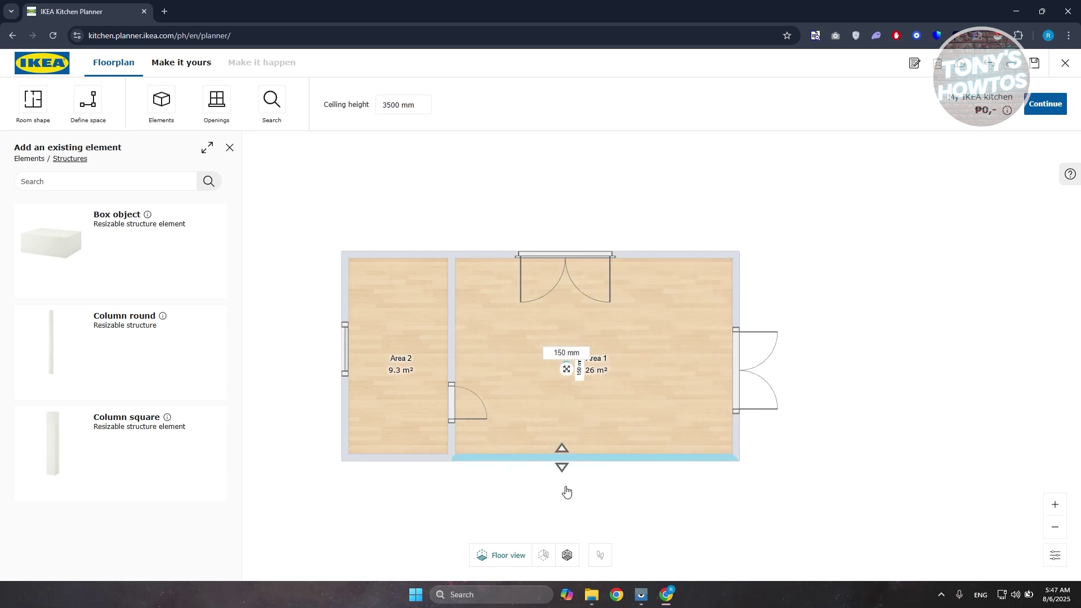
Examine the round column in 3D and check its dimension settings
click(569, 555)
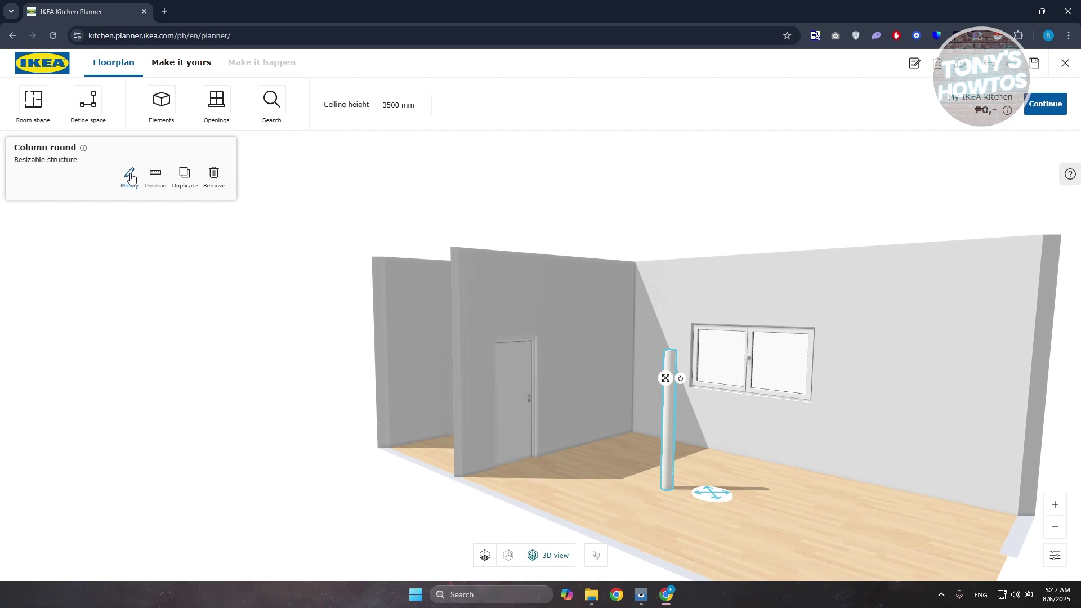
click(128, 179)
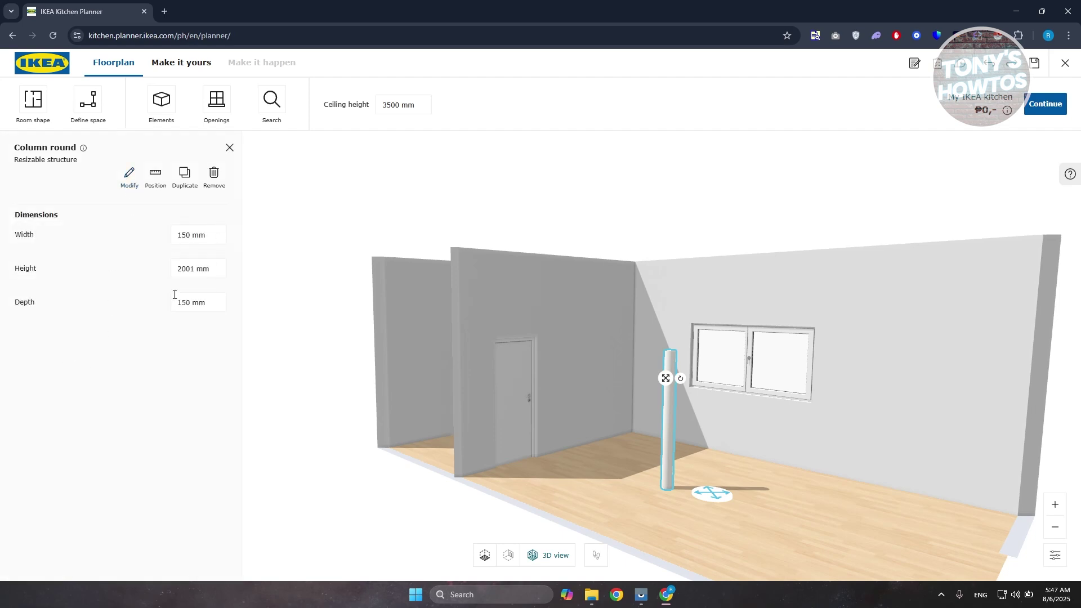
click(228, 149)
Browse the existing elements offered for electricity, heating, ventilation and fittings
click(162, 101)
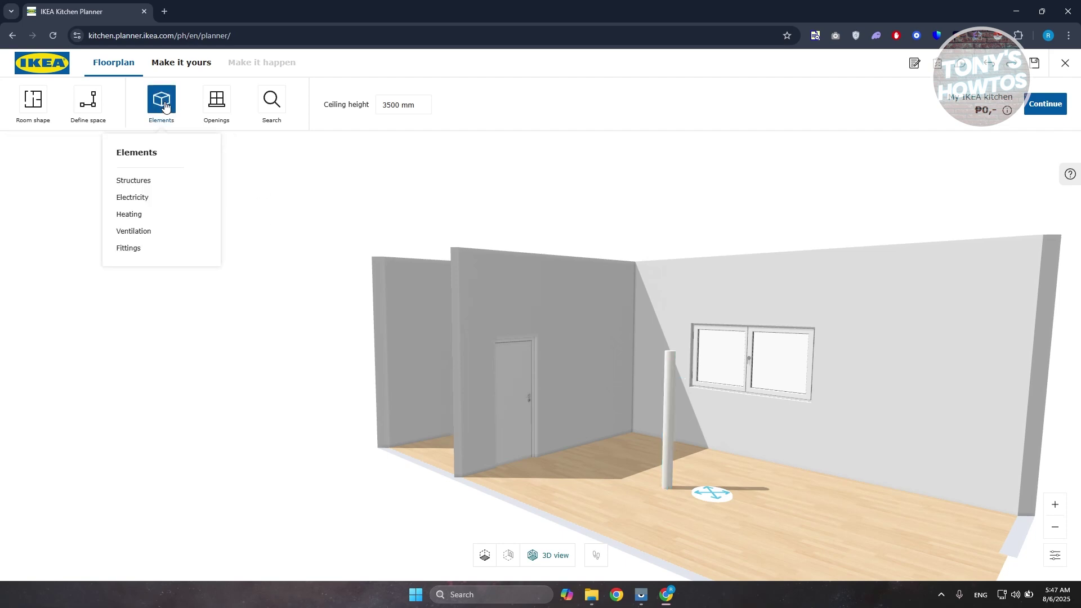
click(136, 200)
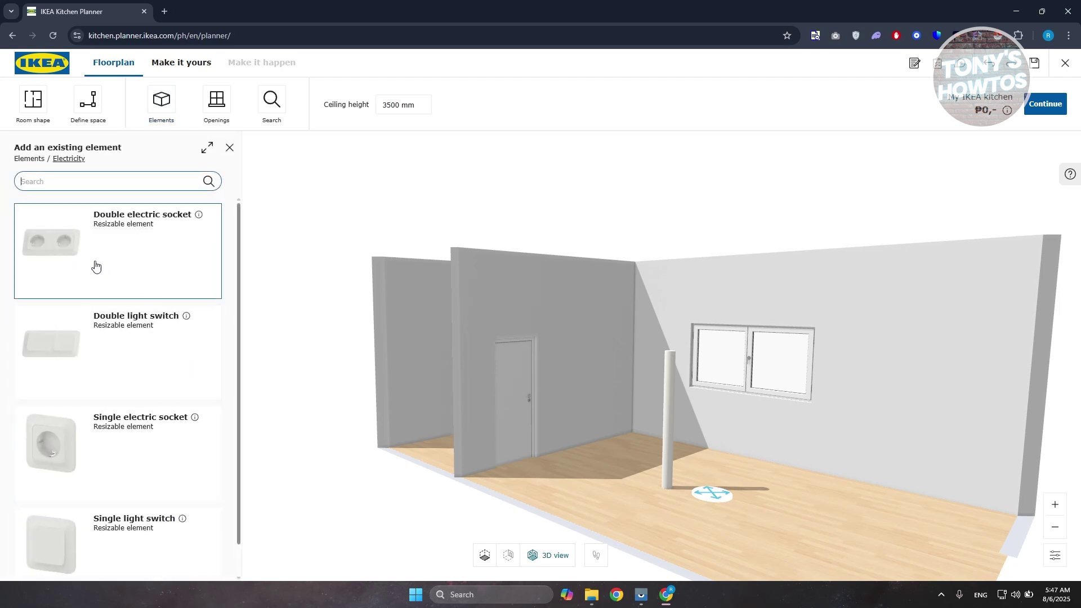
scroll(140, 346, down, 1)
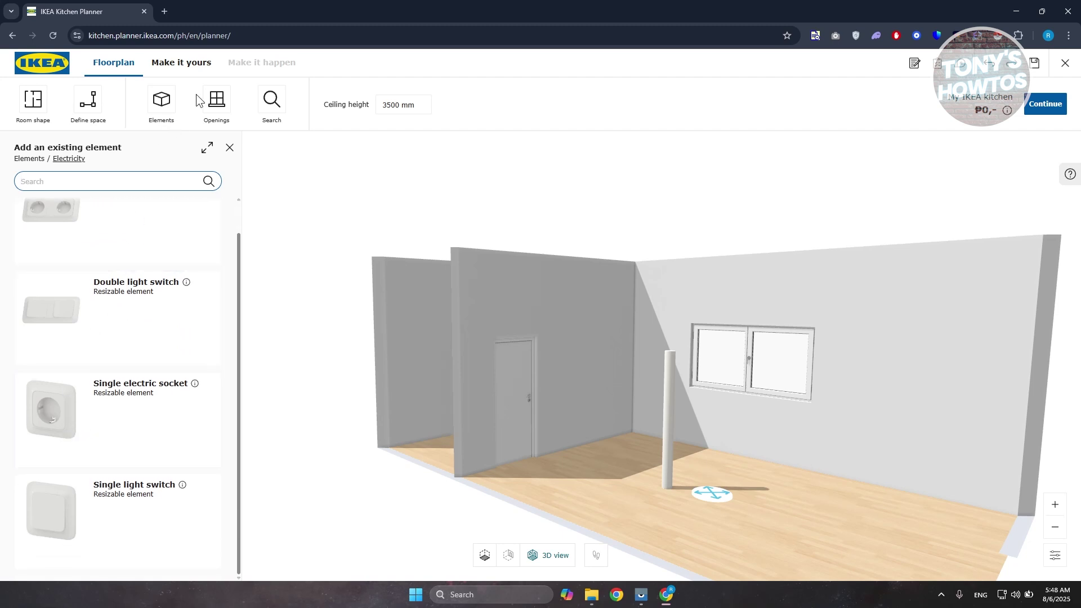
click(159, 113)
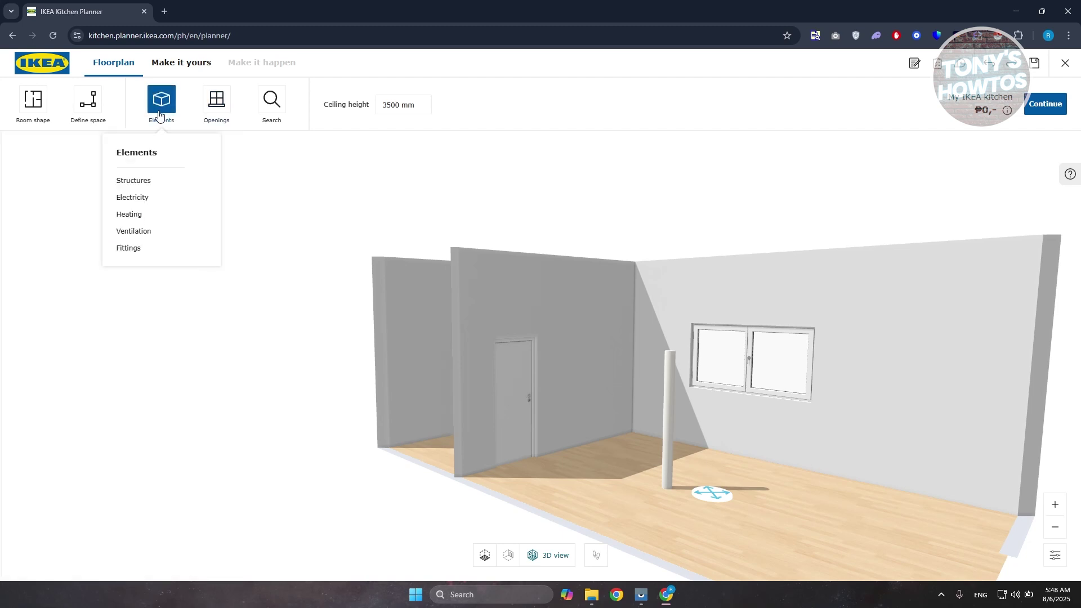
click(129, 217)
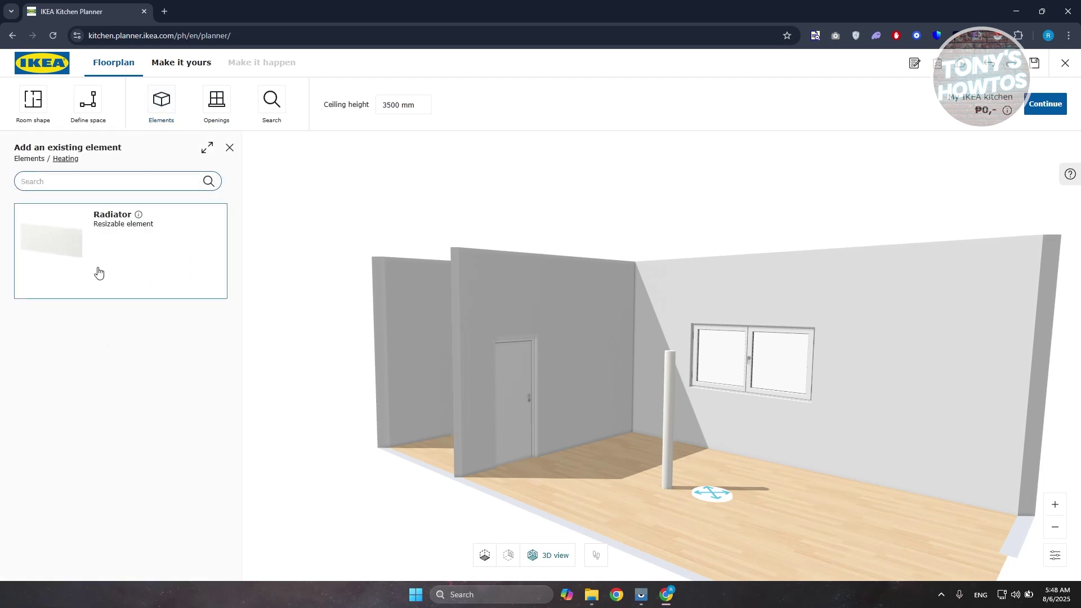
click(163, 116)
click(134, 231)
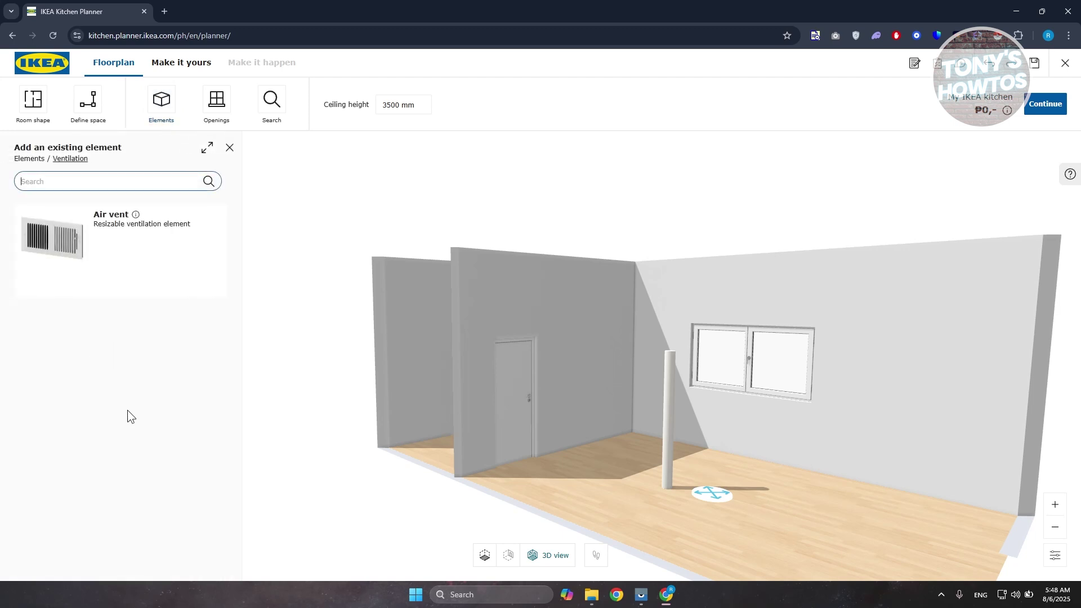
click(161, 108)
click(128, 248)
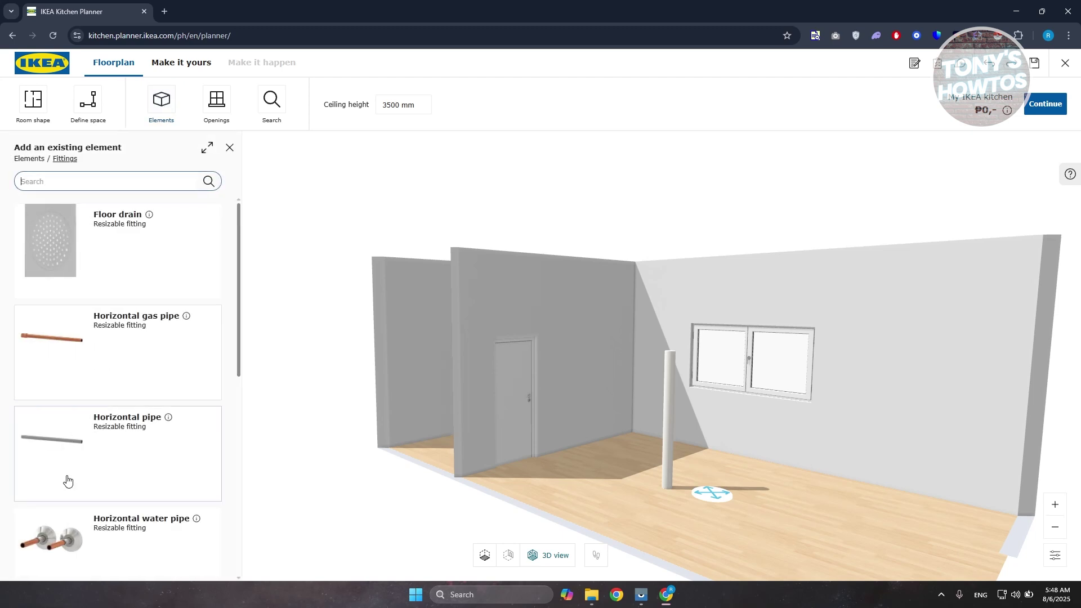
scroll(92, 355, down, 4)
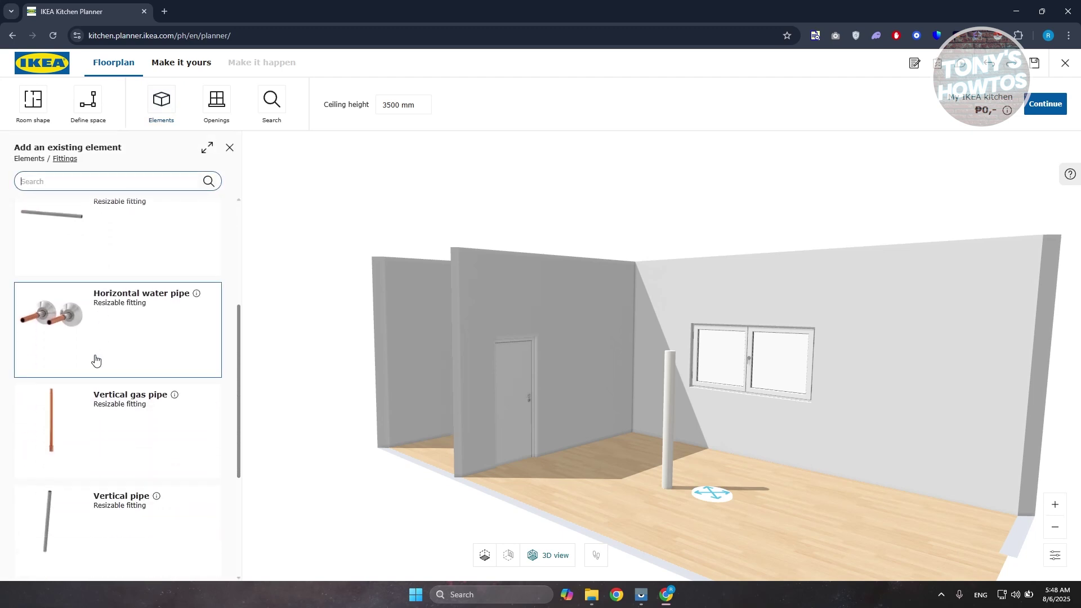
scroll(101, 337, down, 4)
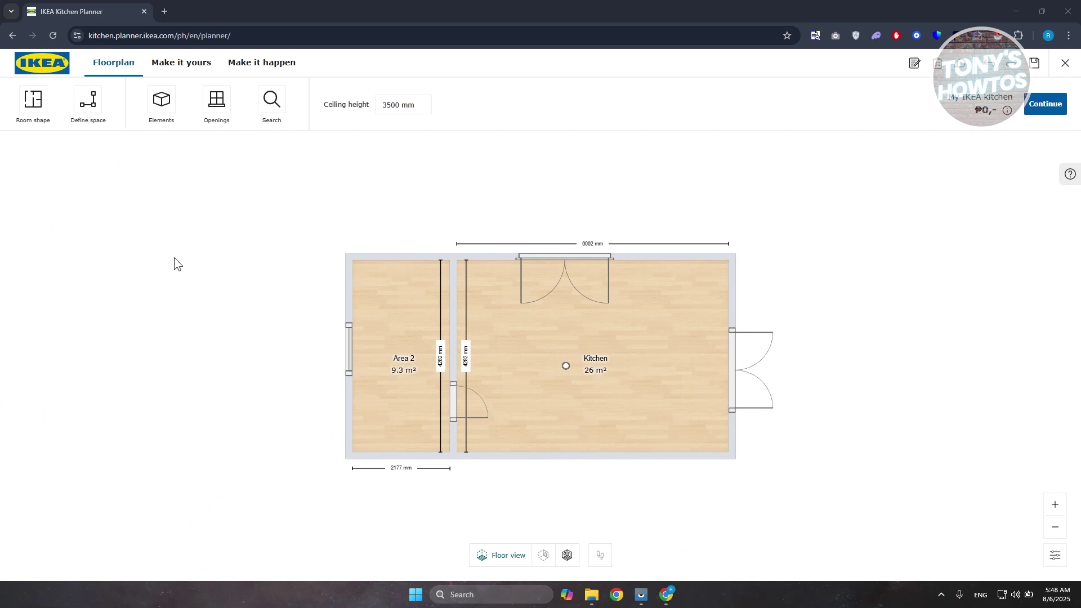
Go to the furnishing stage and place an ME 102 corner base cabinet with shelves in the back corner of Area 2
click(176, 66)
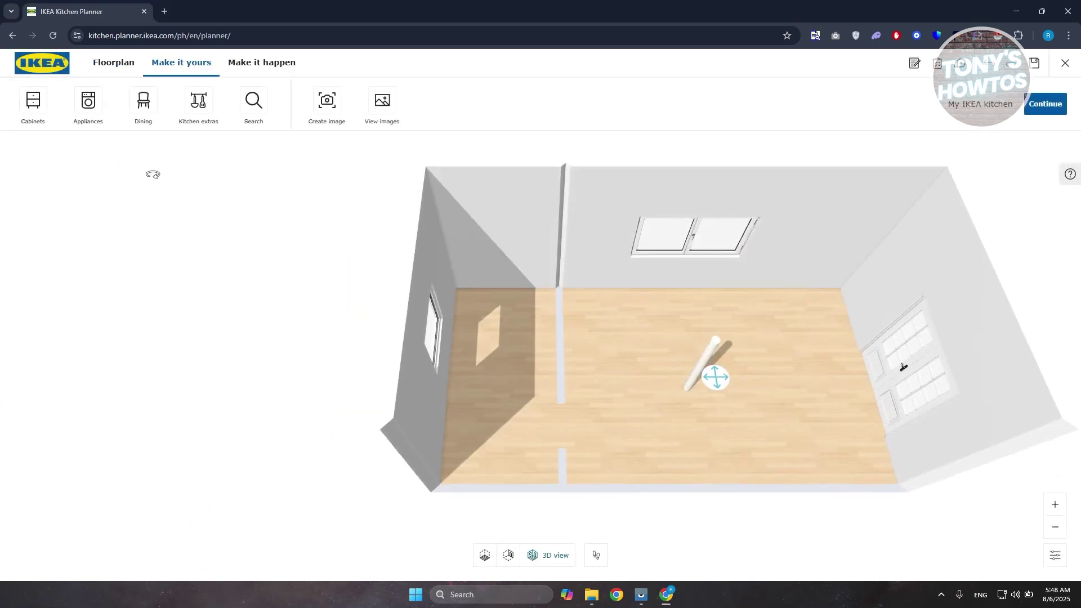
mouse_move(333, 484)
mouse_down()
mouse_move(313, 423)
mouse_move(285, 413)
mouse_move(333, 463)
mouse_move(338, 499)
mouse_up()
click(33, 101)
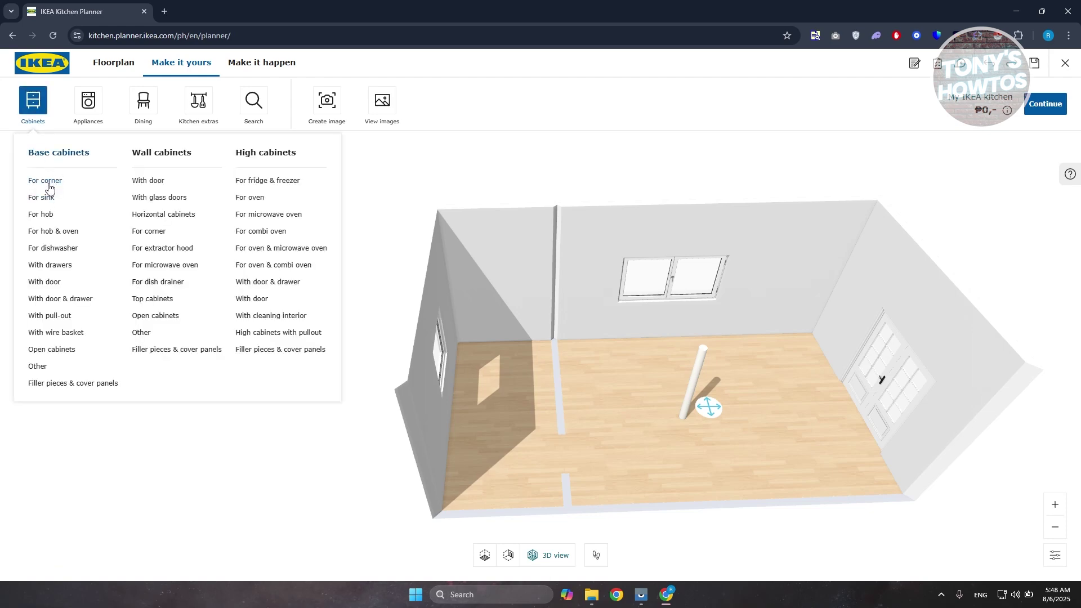
click(49, 181)
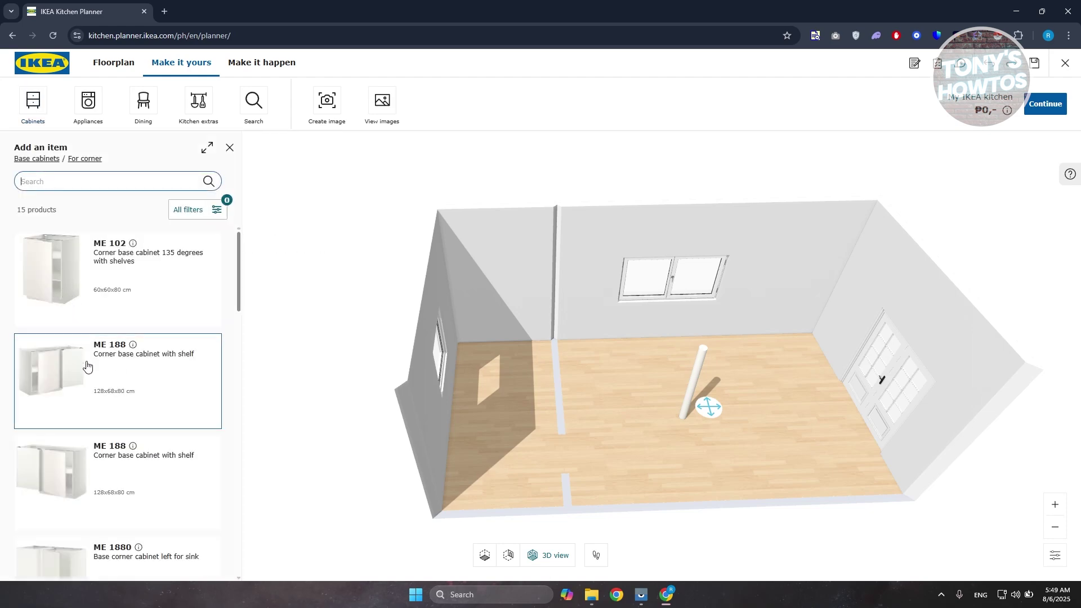
drag(65, 295, 480, 356)
click(618, 403)
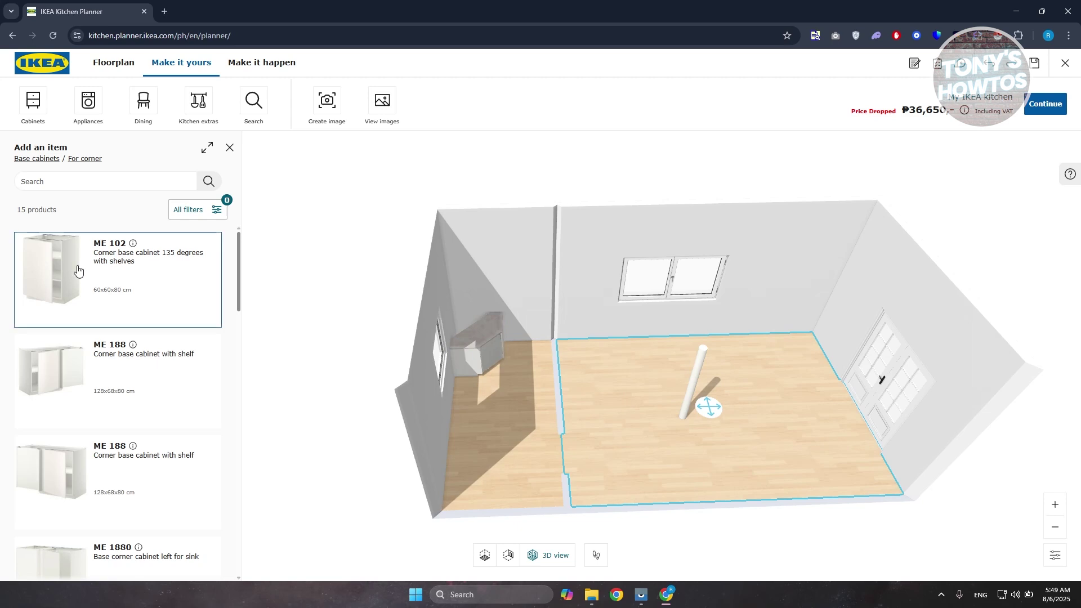
Place an integrated ME/MA 747 high oven cabinet with door and 3 drawers against Area 2's back wall beside the corner cabinet
click(89, 105)
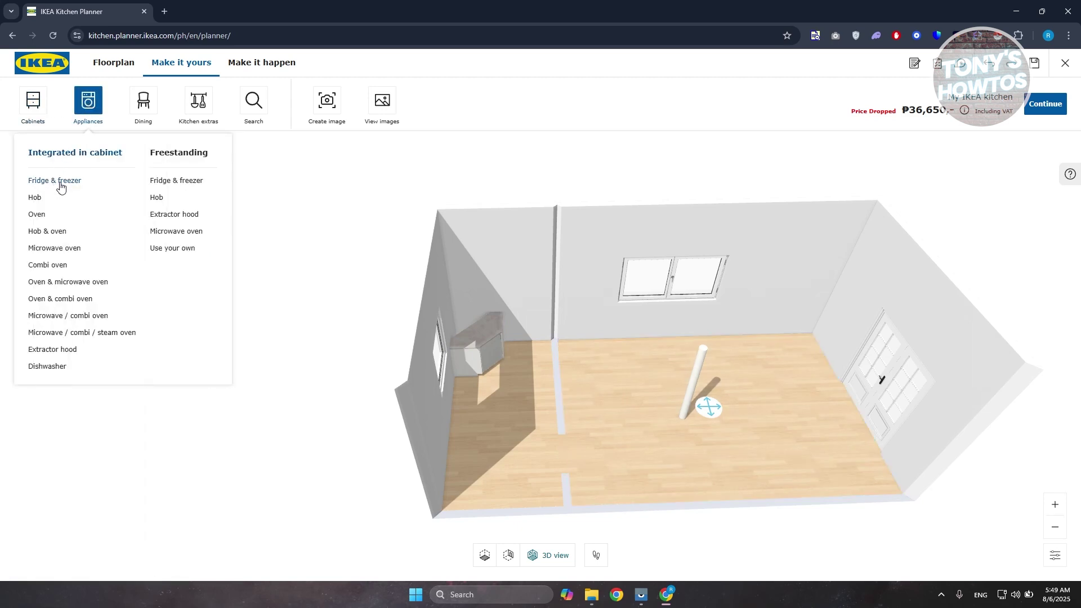
click(35, 215)
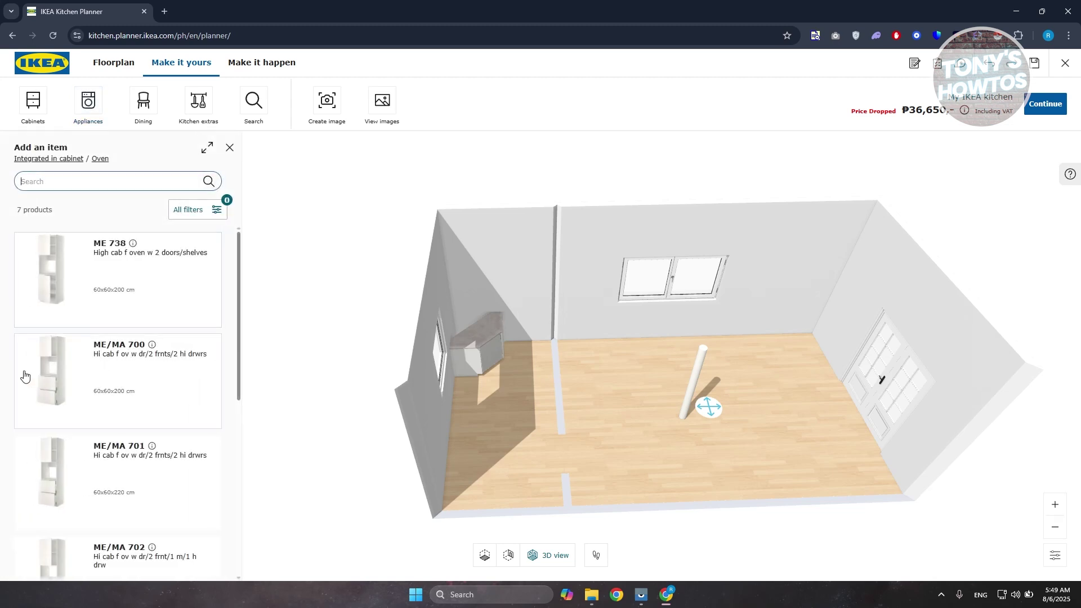
scroll(90, 338, down, 5)
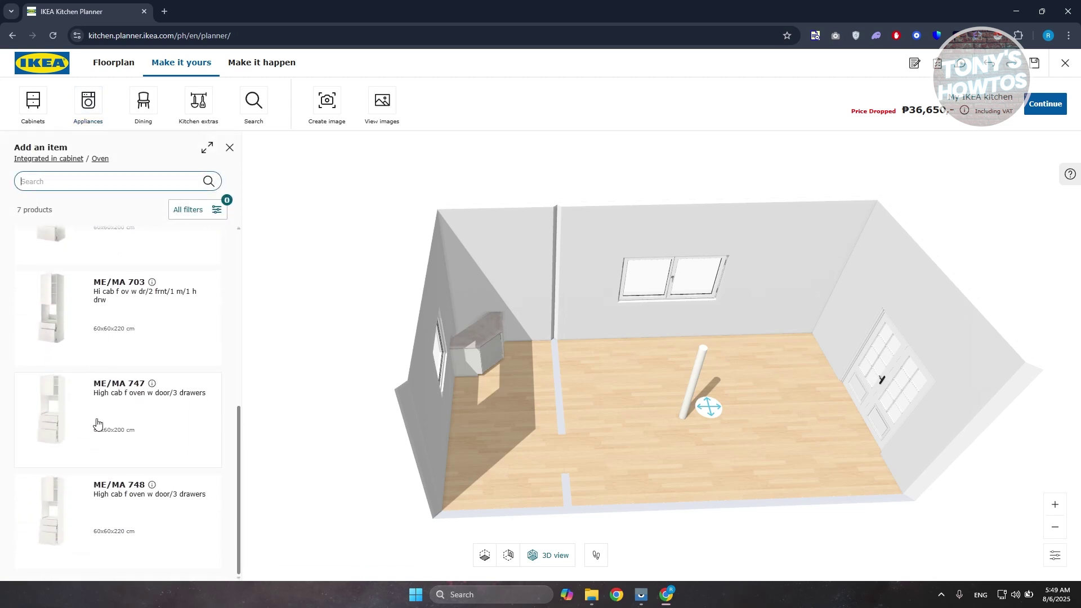
drag(56, 439, 518, 349)
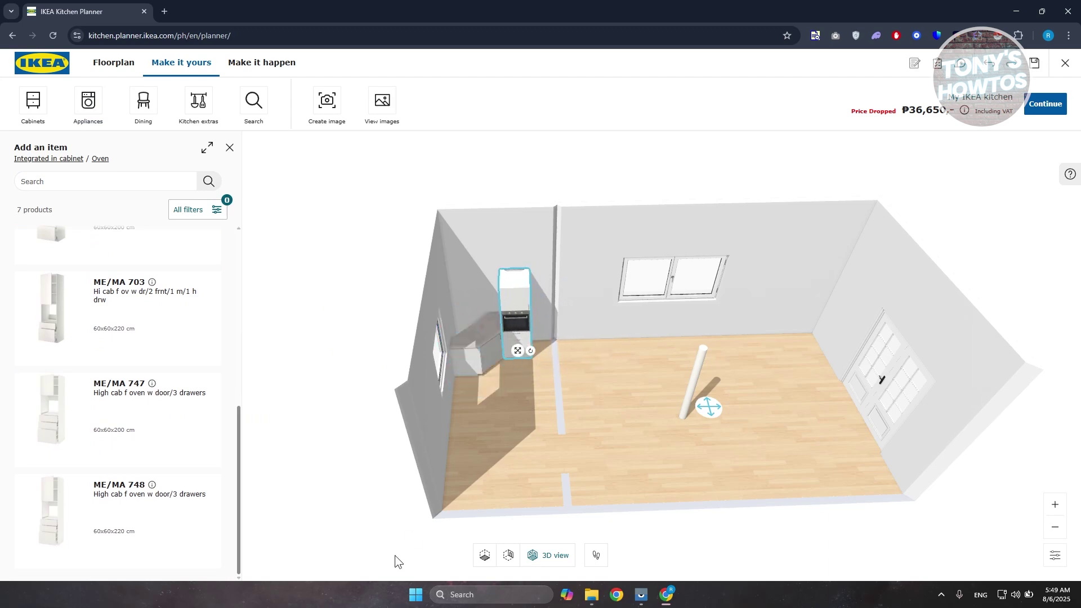
Browse the integrated microwave / combi oven and microwave oven cabinets
click(87, 104)
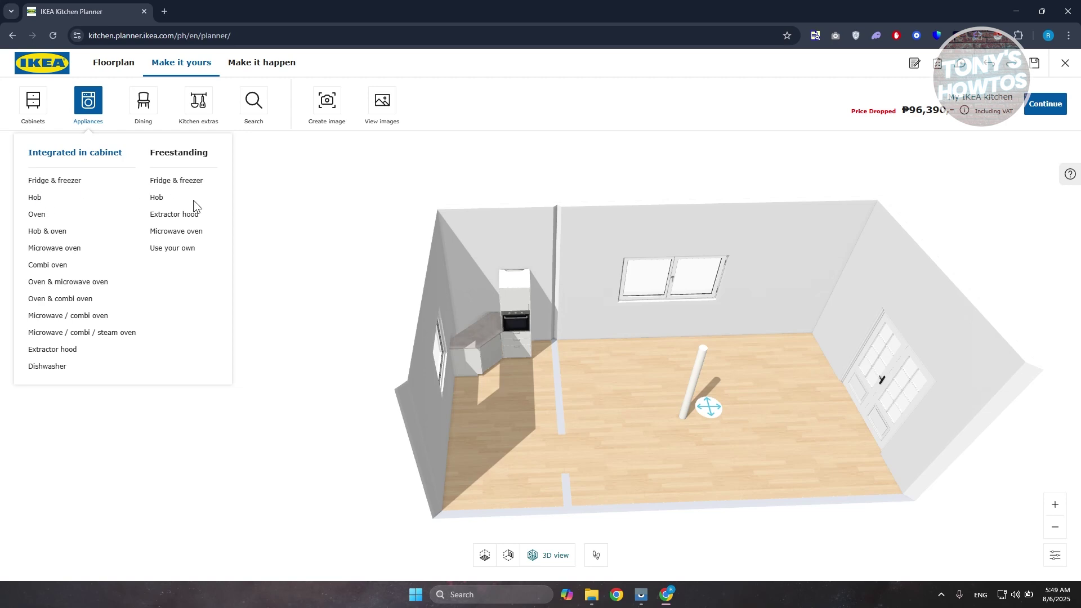
click(77, 318)
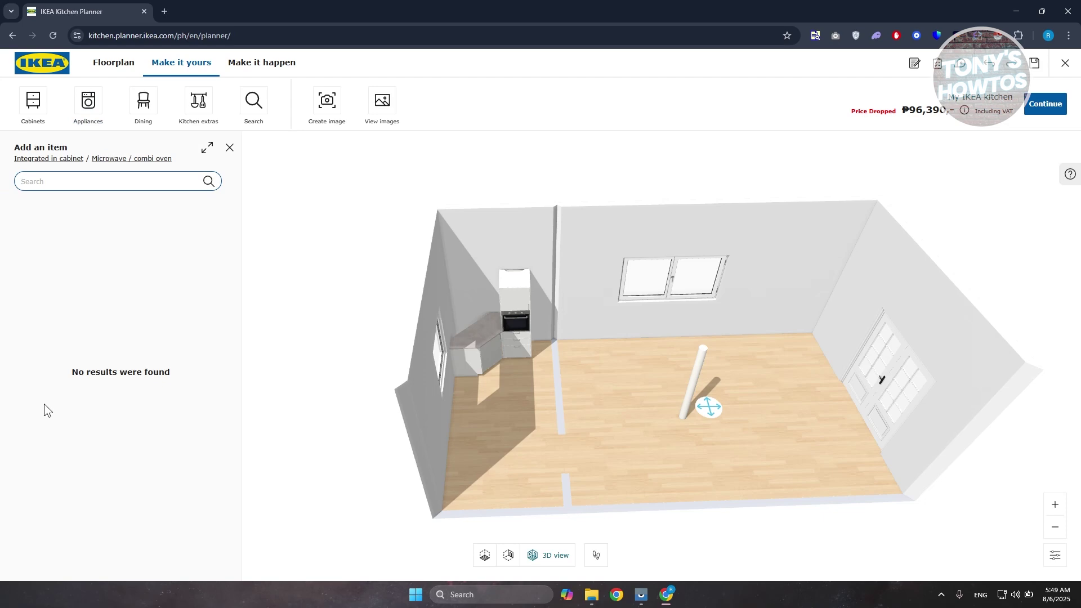
click(228, 148)
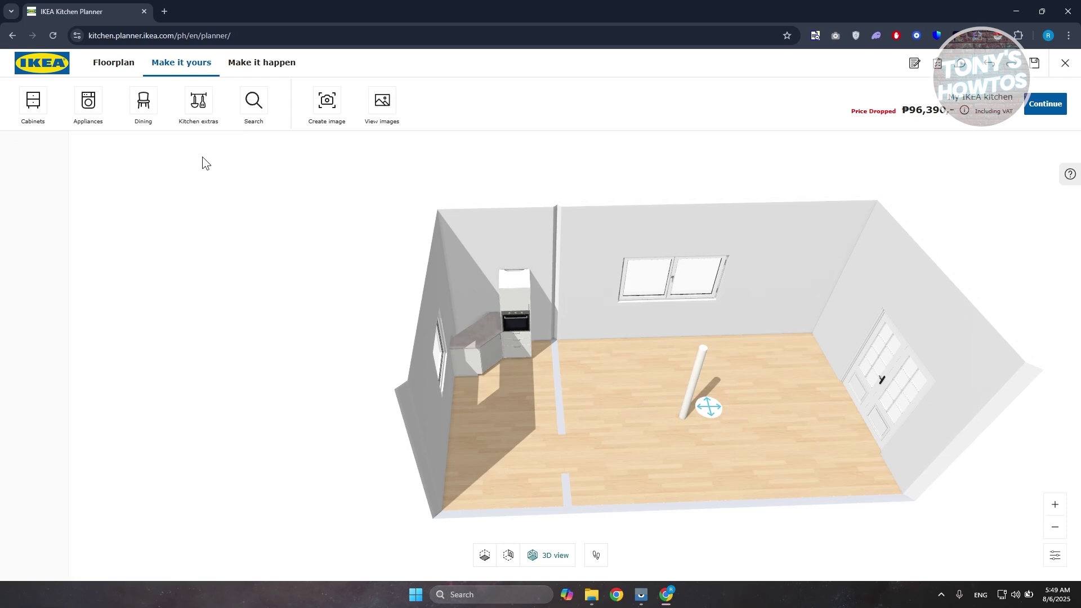
click(88, 103)
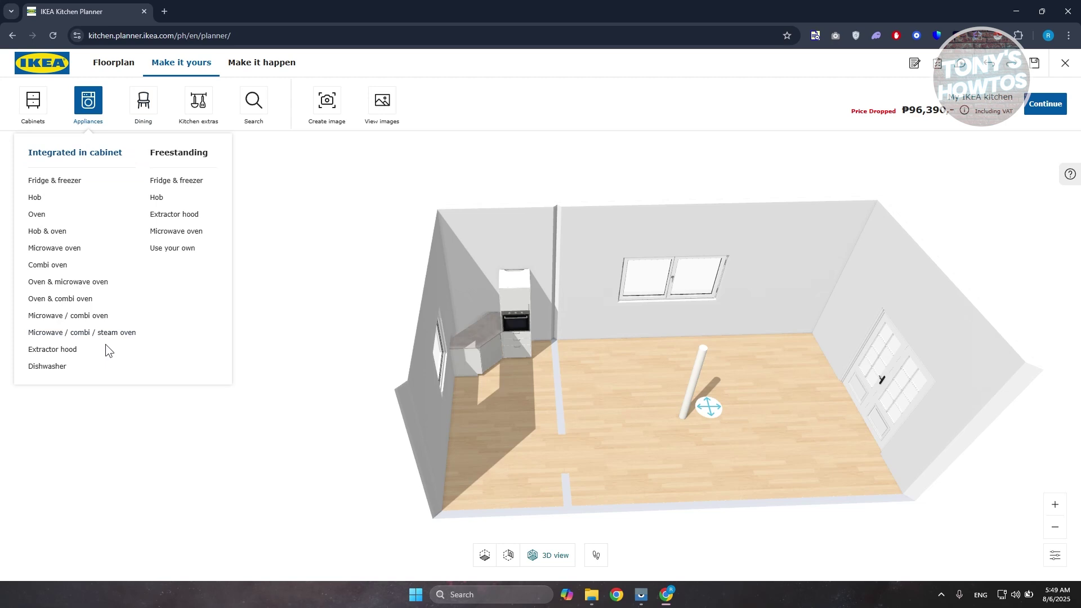
click(67, 249)
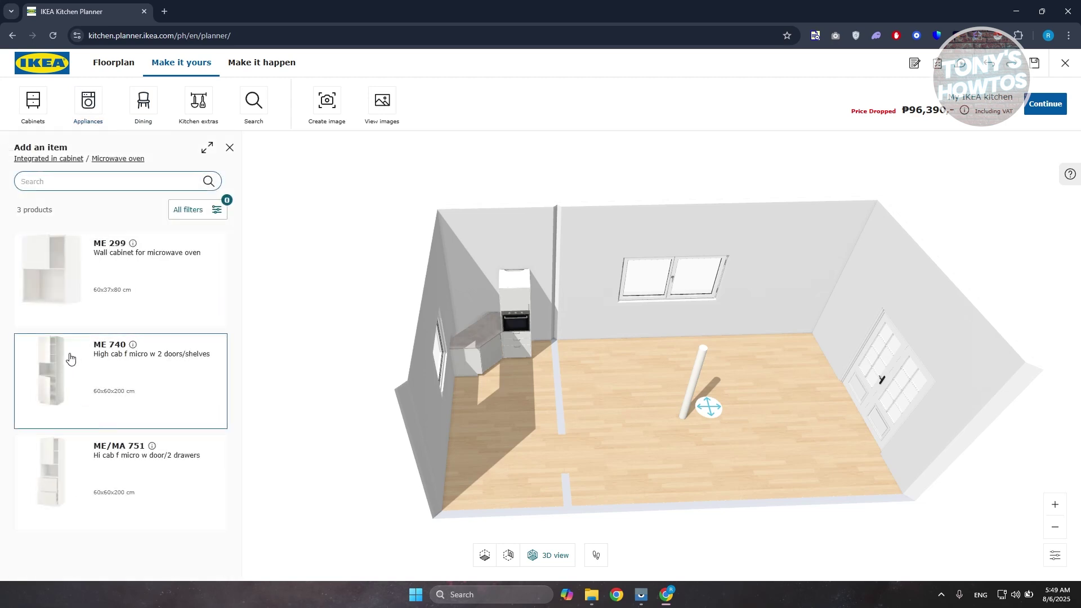
Add a black 130x80 cm DANDERYD dining table from the tables for up to 4 seats, placing it between the dividing wall and the column
click(145, 103)
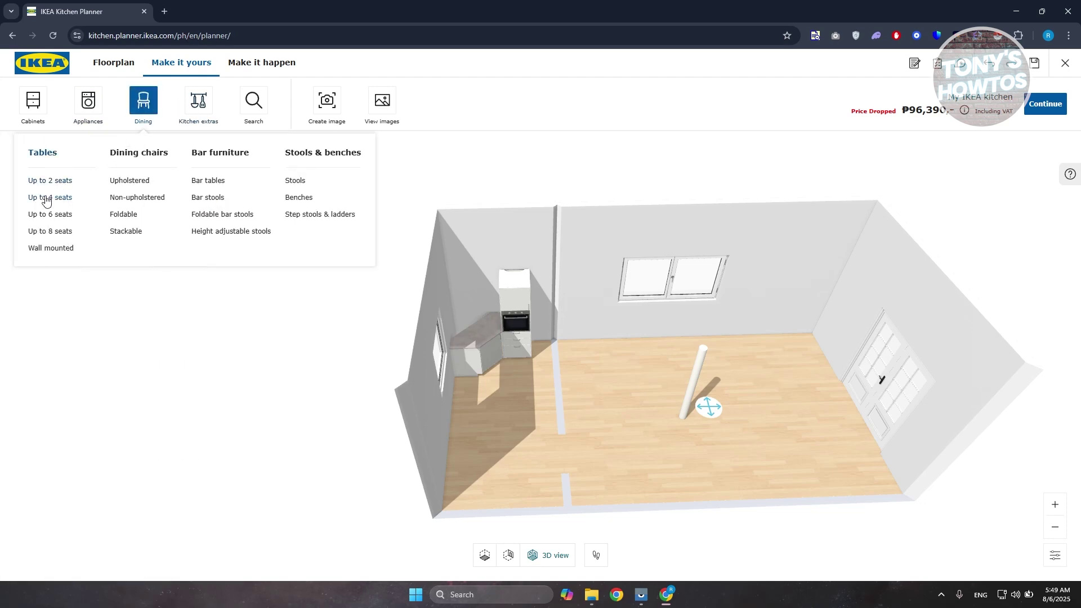
click(47, 198)
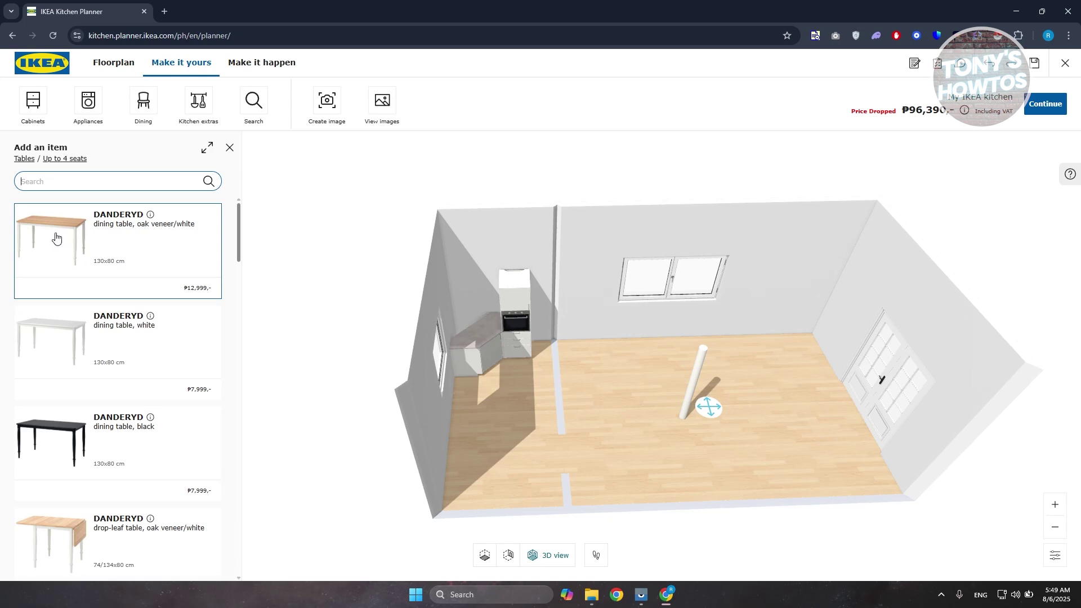
scroll(85, 281, down, 3)
scroll(72, 356, up, 3)
drag(72, 357, 622, 369)
Look over the wall-mounted tables and hang a 120 cm off-white TORNVIKEN wall shelf on the back wall beside the double window
click(148, 100)
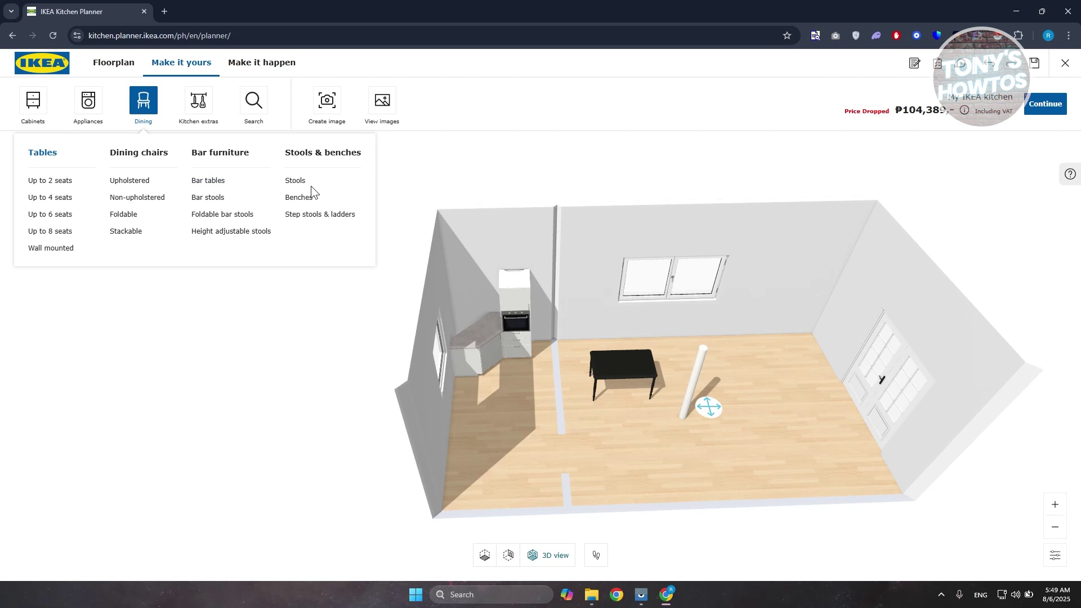
click(50, 249)
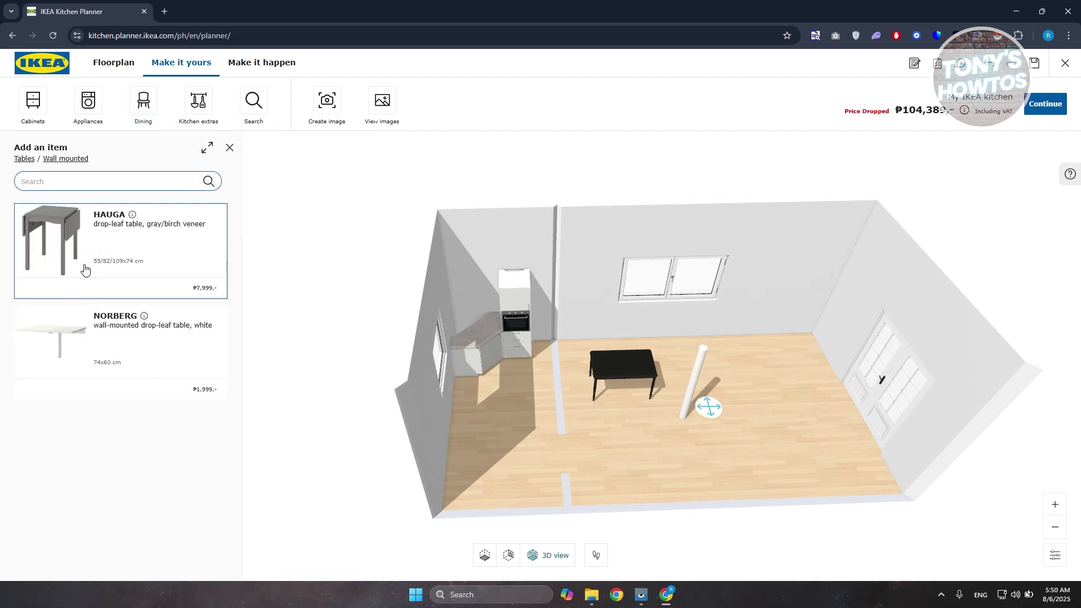
click(194, 117)
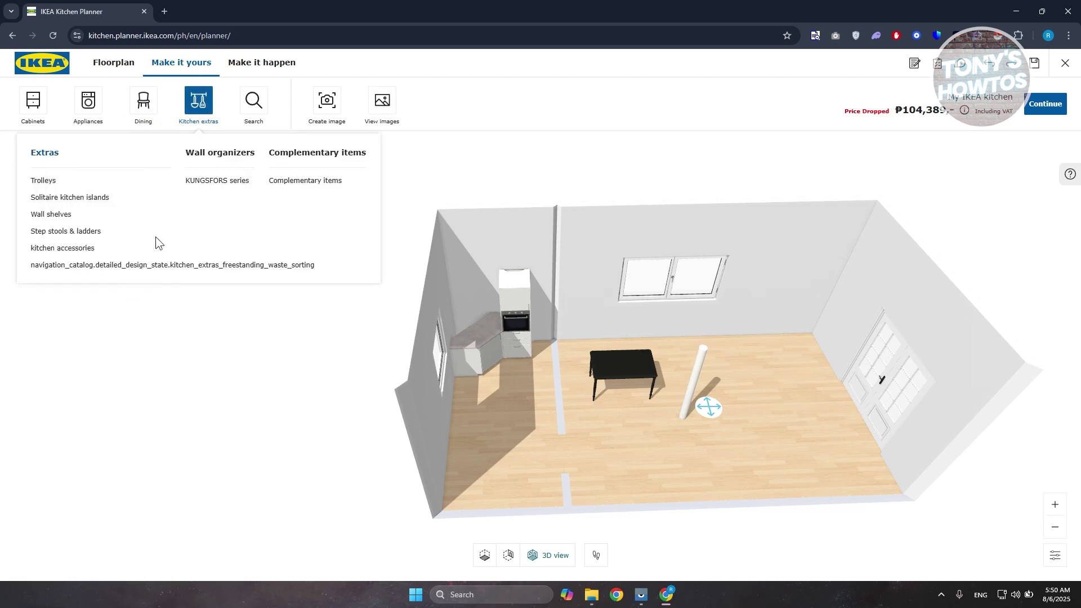
click(52, 214)
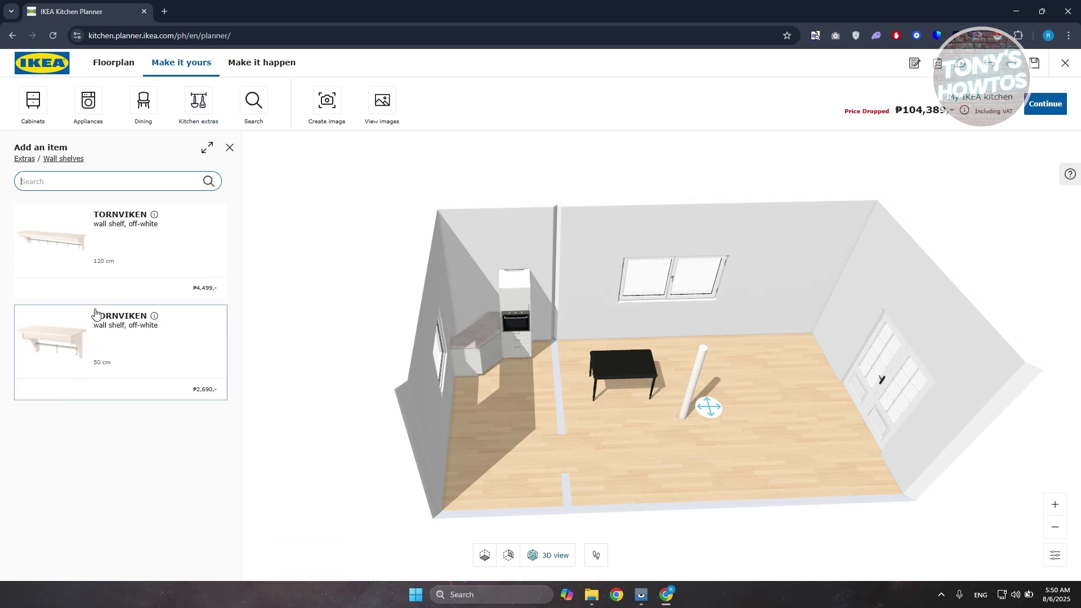
drag(57, 239, 749, 289)
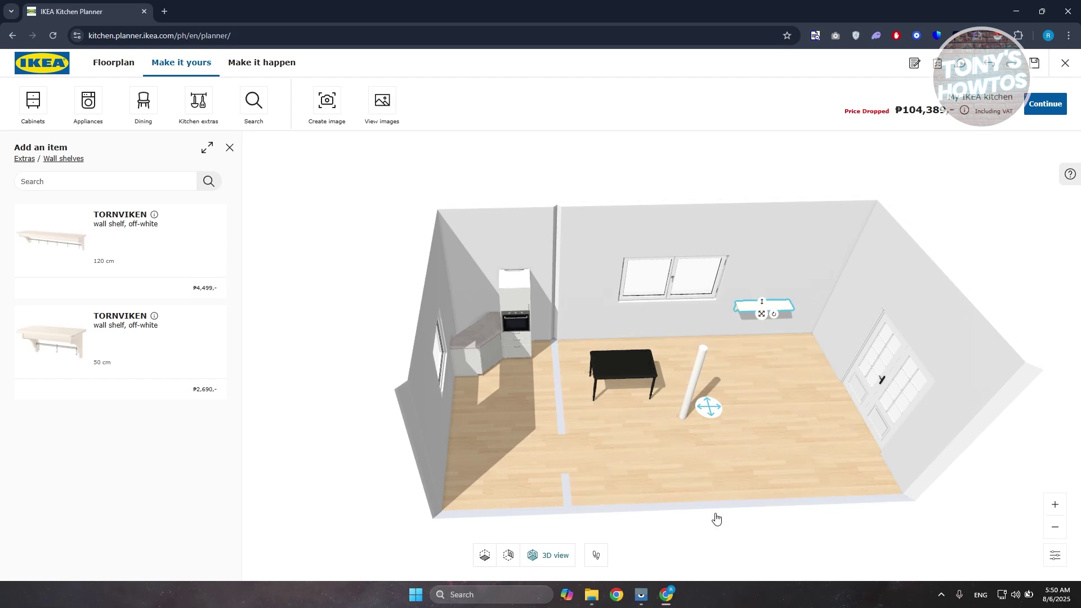
Try to create a screenshot of the kitchen design, including saving the design for it
click(248, 106)
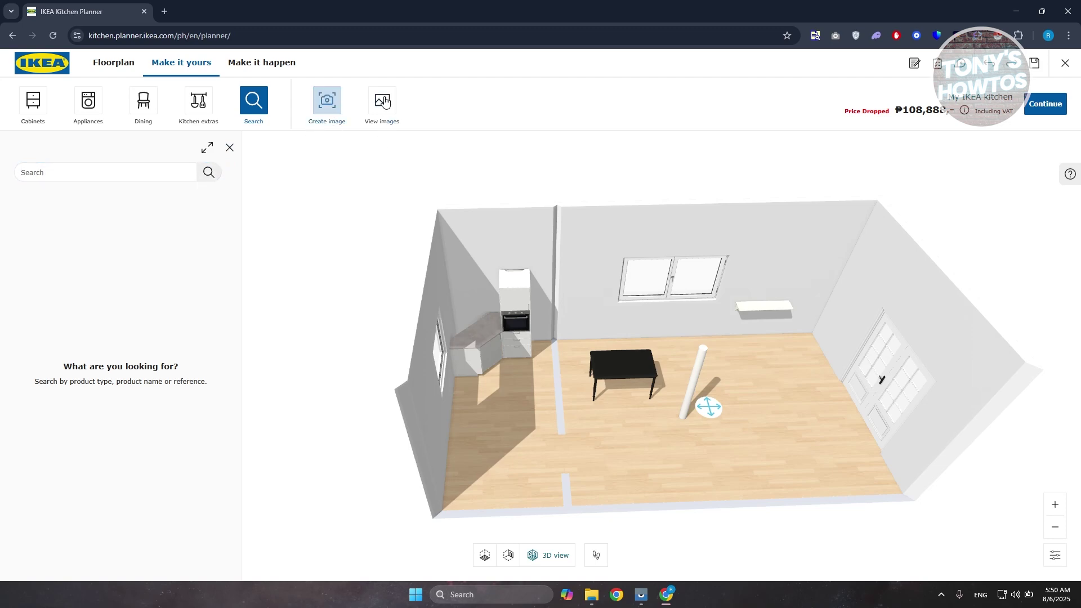
click(320, 100)
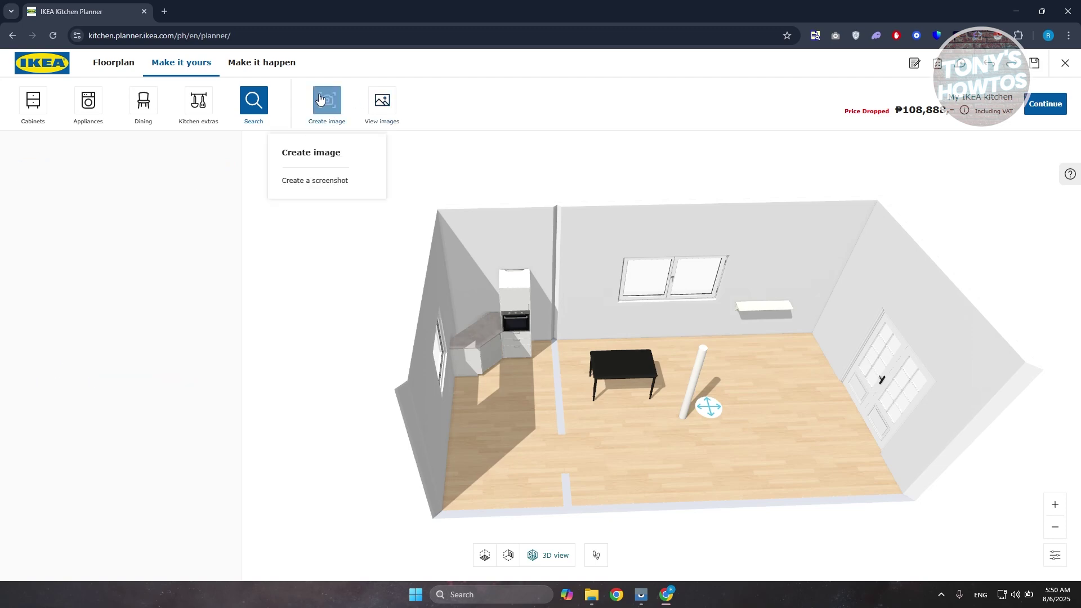
click(307, 181)
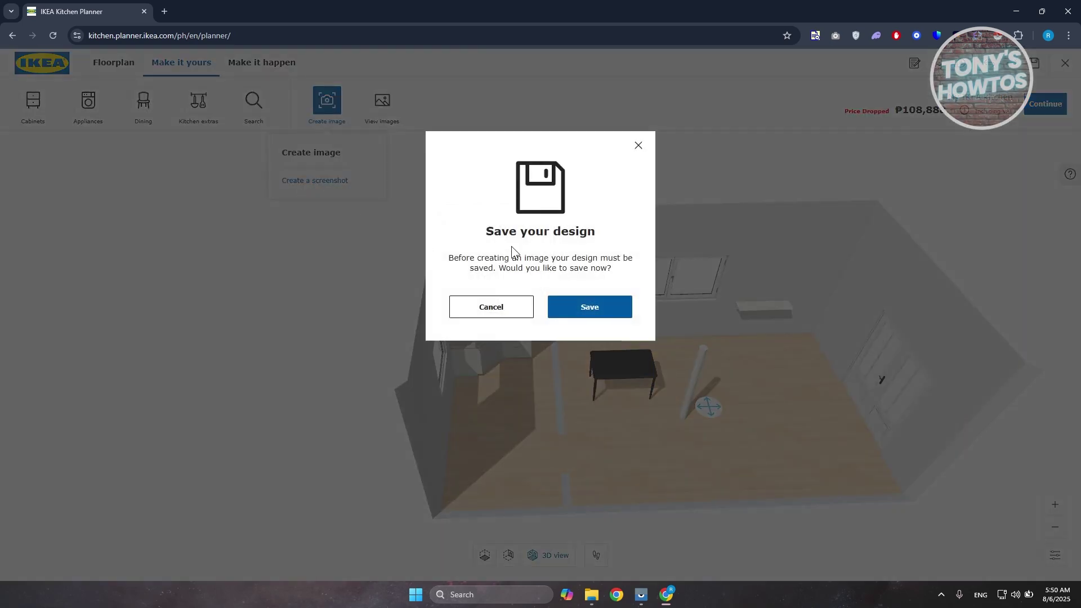
click(586, 310)
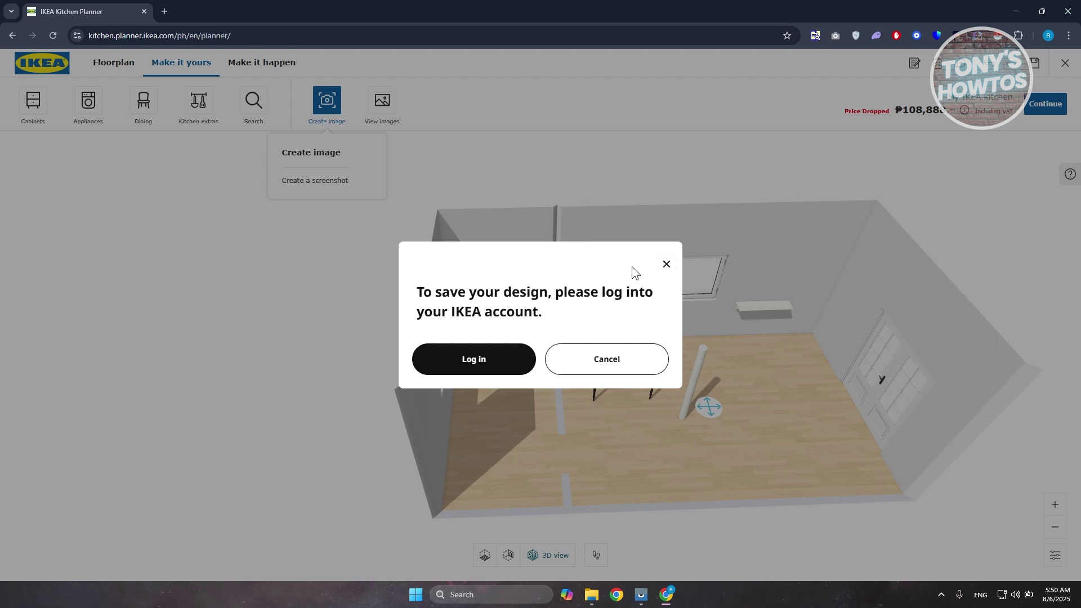
click(674, 260)
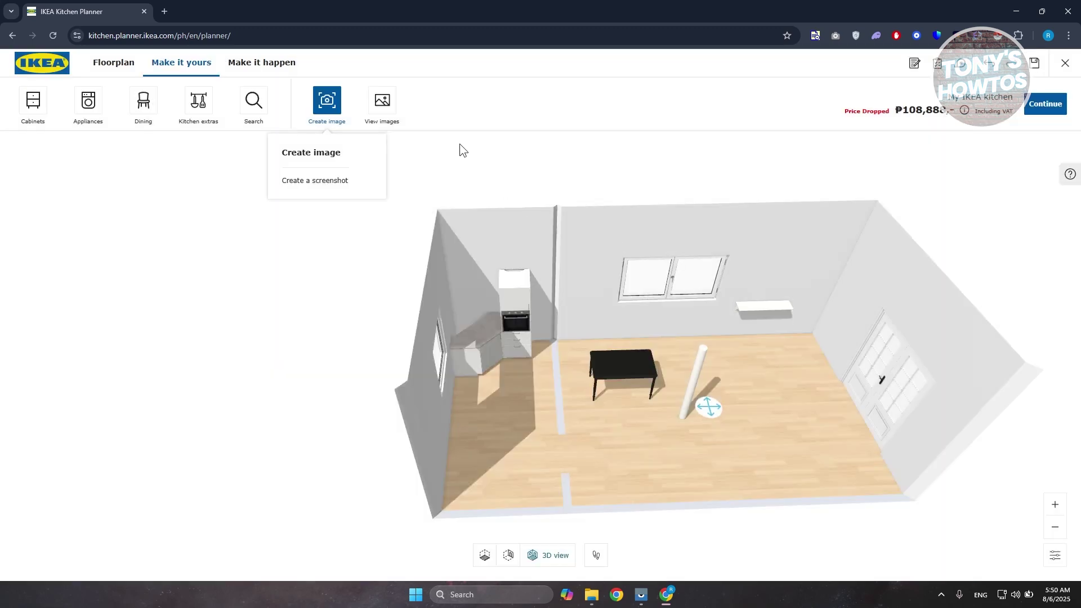
Review the design's images and 2D plans, the final design overview and the enlarged top-view plan
click(376, 107)
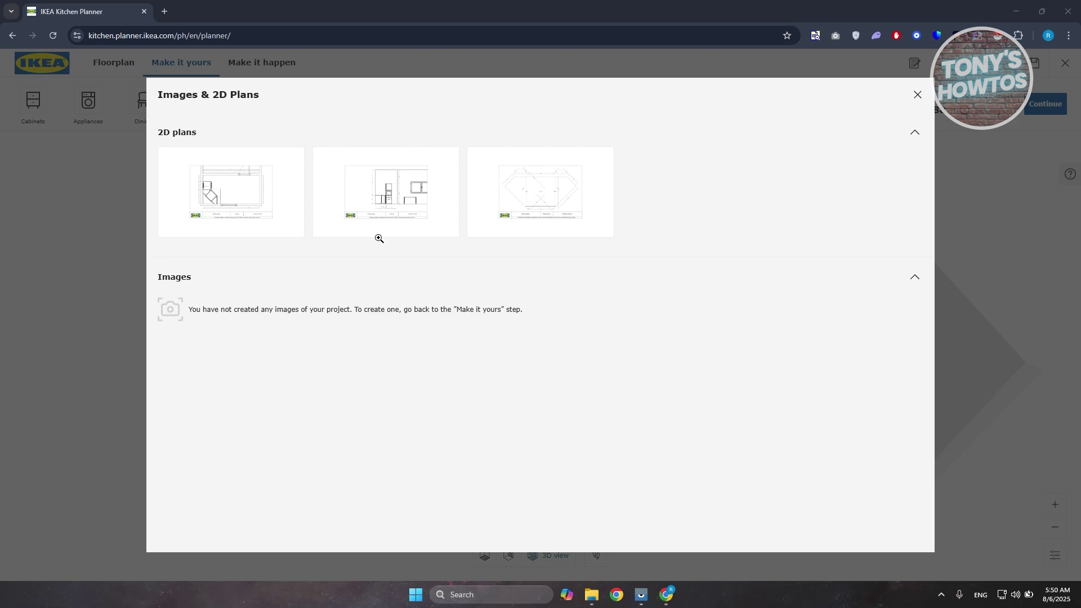
click(917, 95)
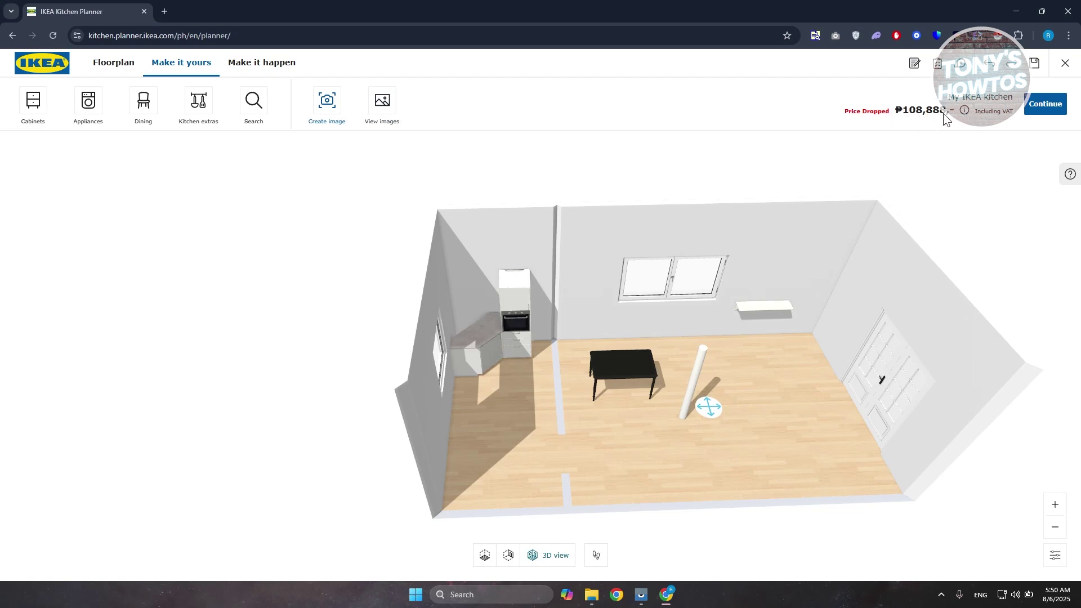
click(275, 67)
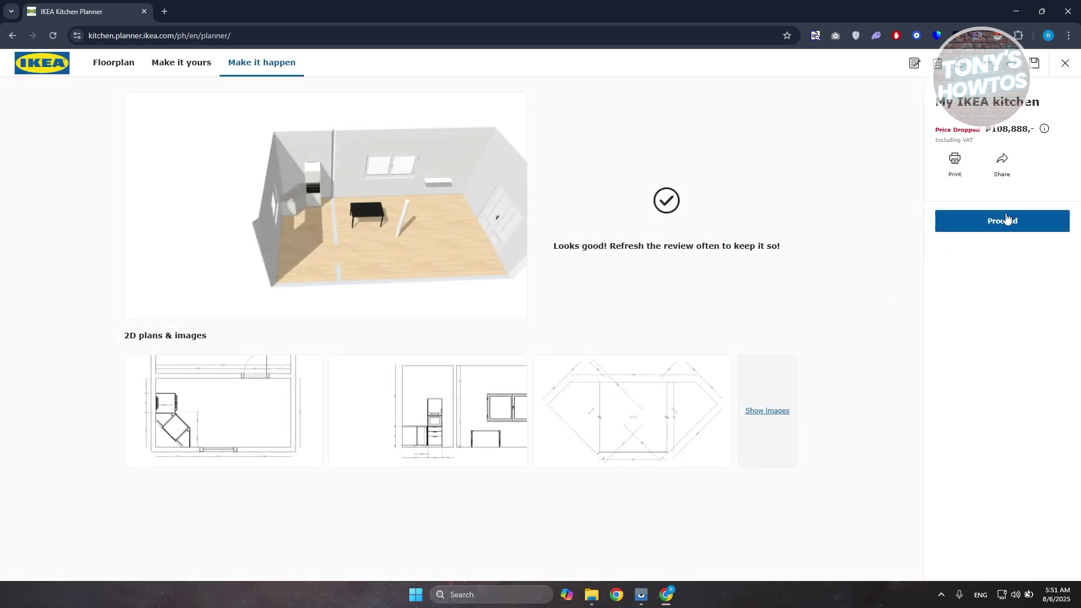
click(228, 148)
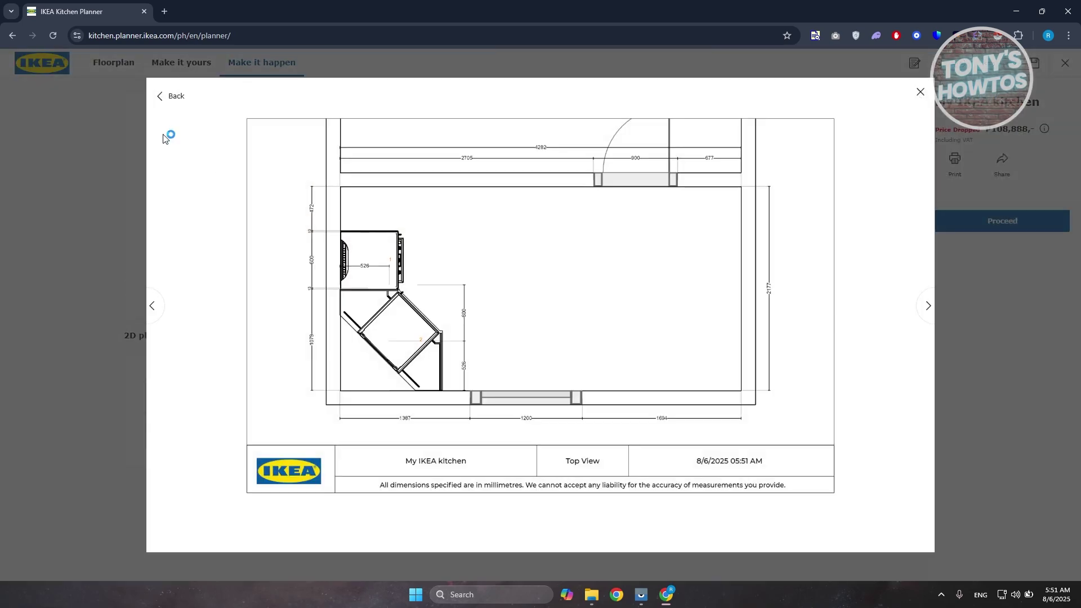
click(172, 98)
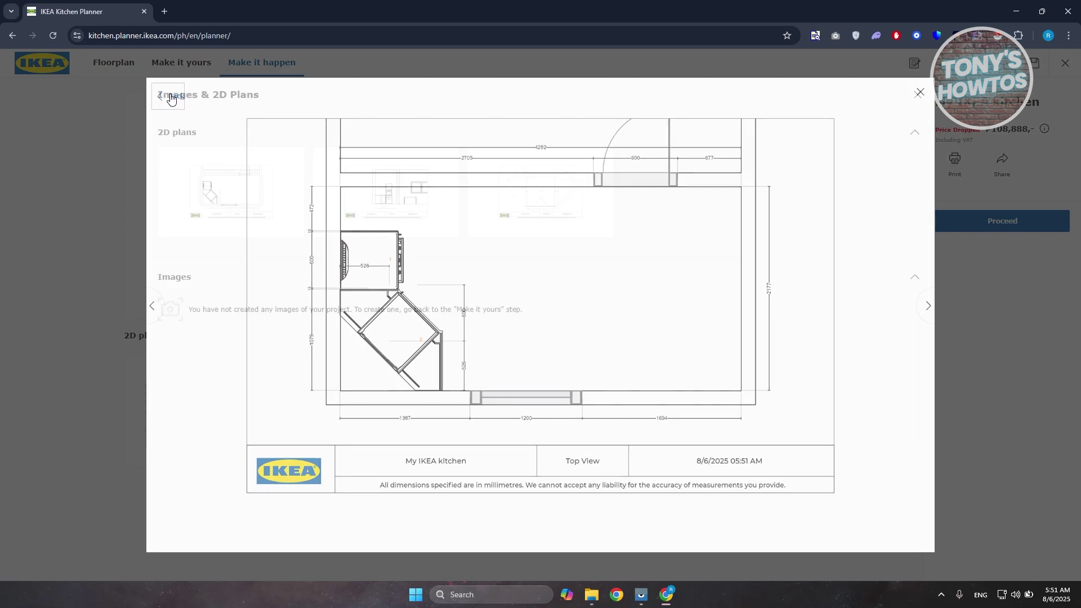